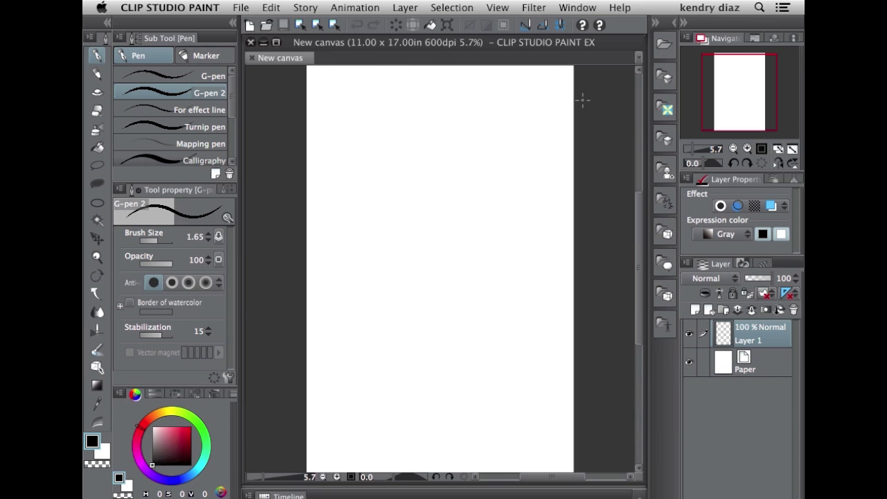
- Undo the last change, choose the G-pen sub tool and shift the color wheel's hue to blue (H 222)
key(super+z)
click(167, 76)
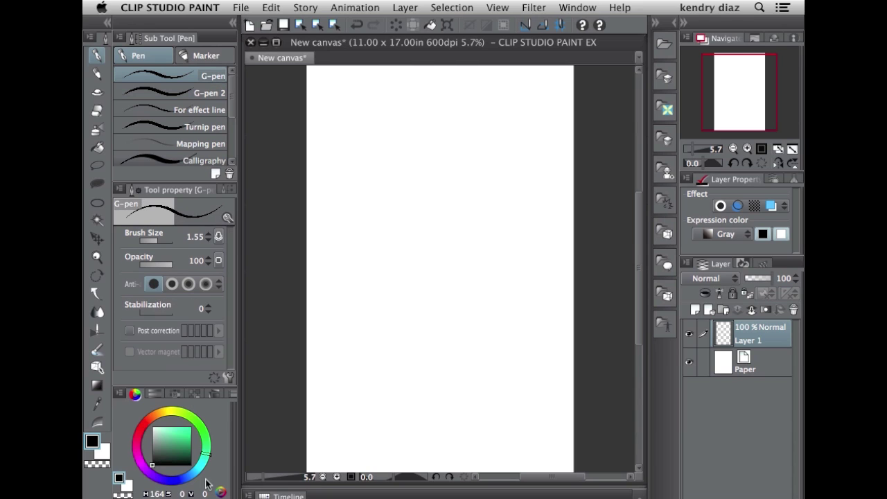
mouse_move(209, 444)
mouse_down()
mouse_move(196, 419)
mouse_move(139, 421)
mouse_move(182, 475)
mouse_move(143, 460)
mouse_move(205, 471)
mouse_move(177, 482)
mouse_up()
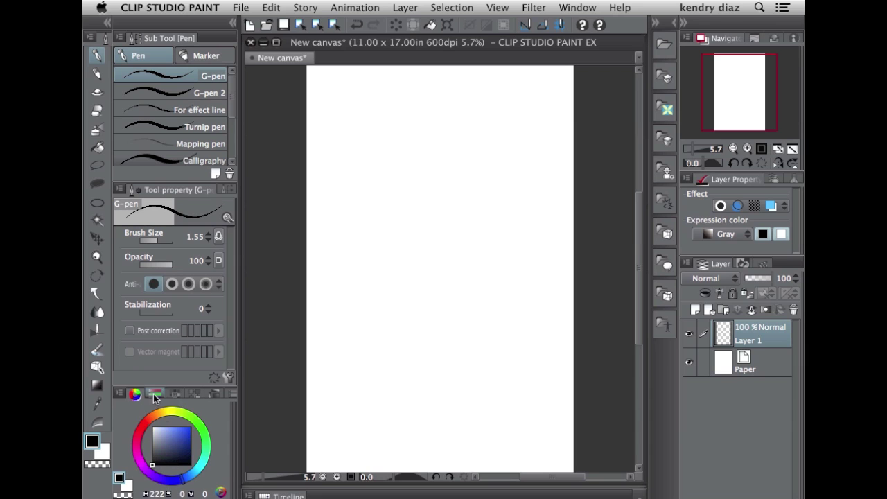
- Look through the alternative color palettes, including Color Slider and Color Set, and return to the Color Wheel
click(154, 393)
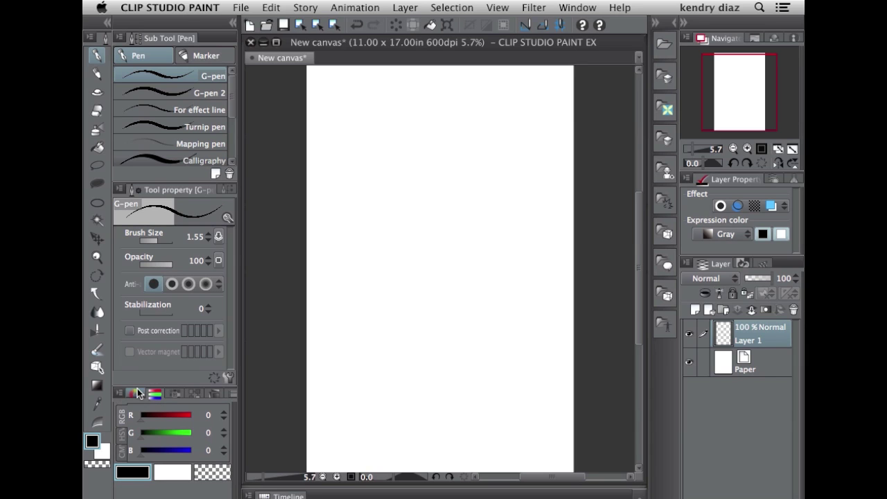
click(135, 392)
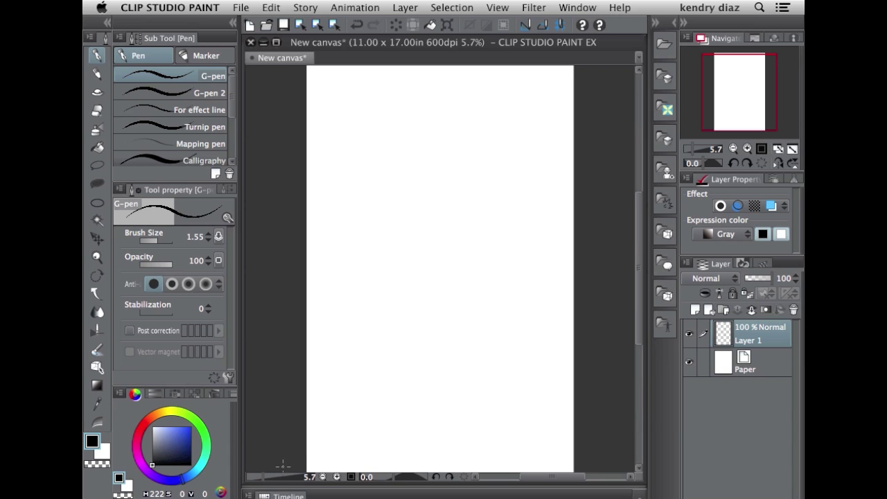
drag(165, 383, 458, 228)
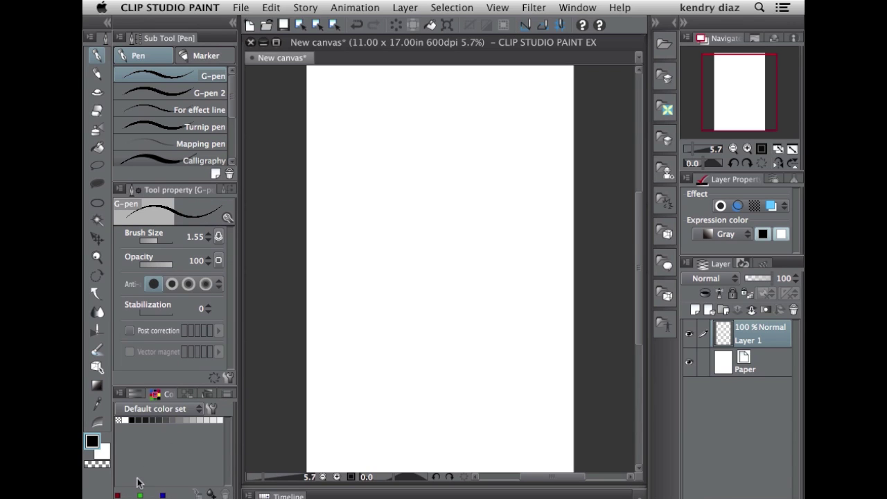
click(199, 396)
click(209, 396)
click(183, 395)
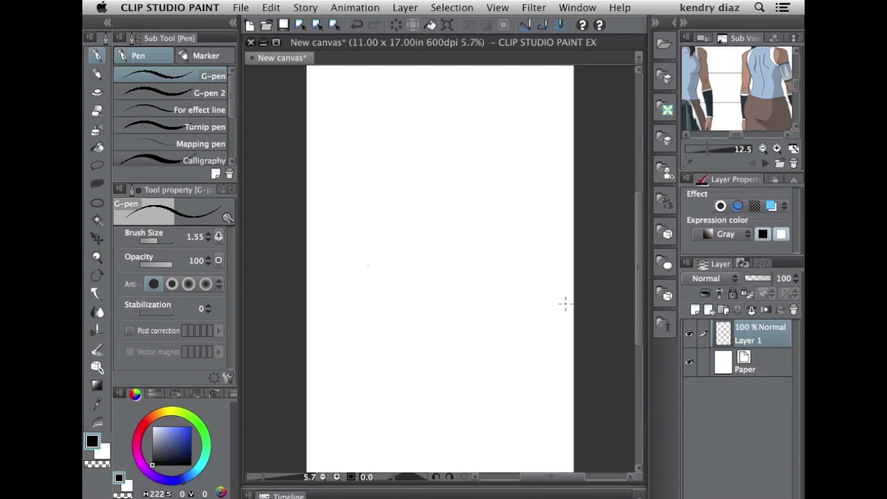
- Look over the list of available palettes and bring the Navigator back in place of the Sub View
click(577, 7)
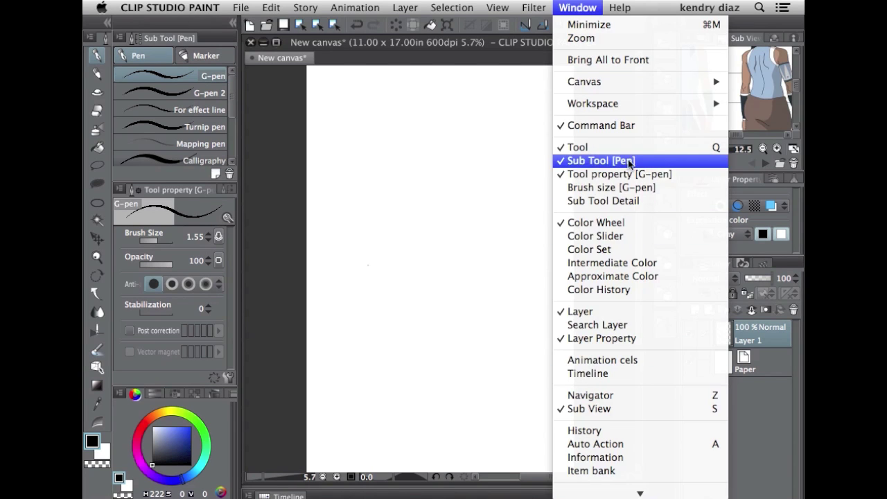
click(496, 178)
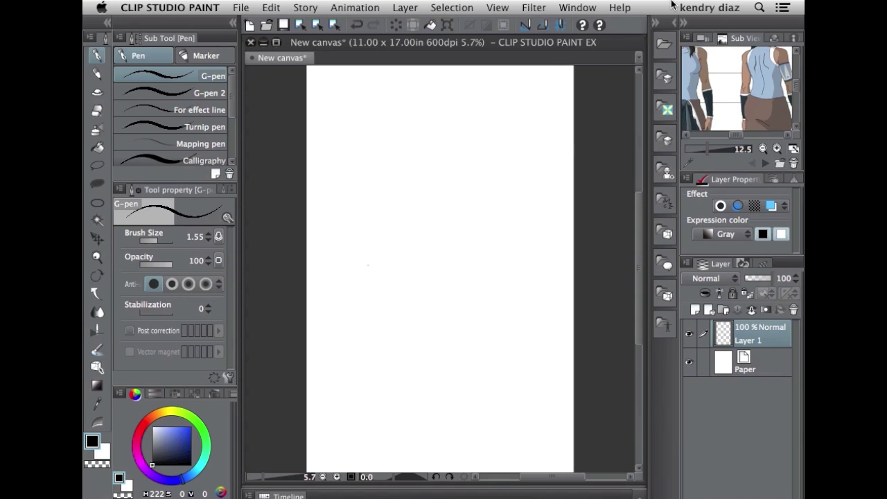
click(702, 37)
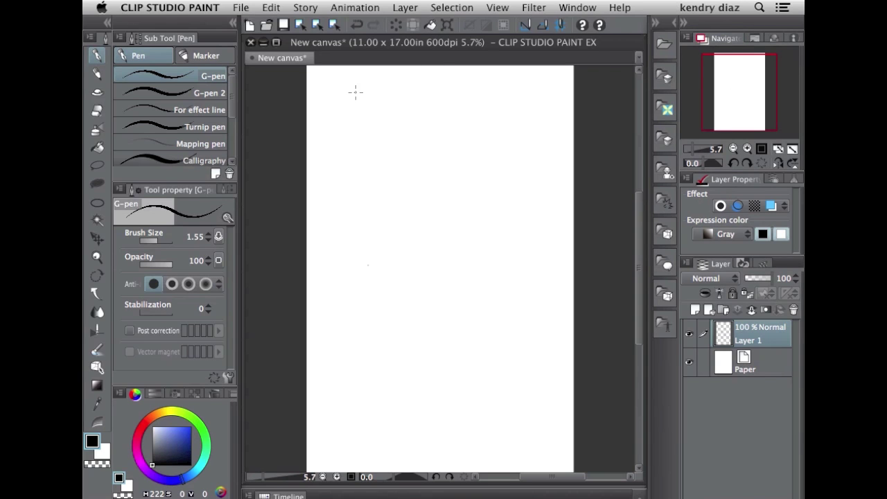
- Switch to the preset Comic workspace and accept the workspace import
click(591, 8)
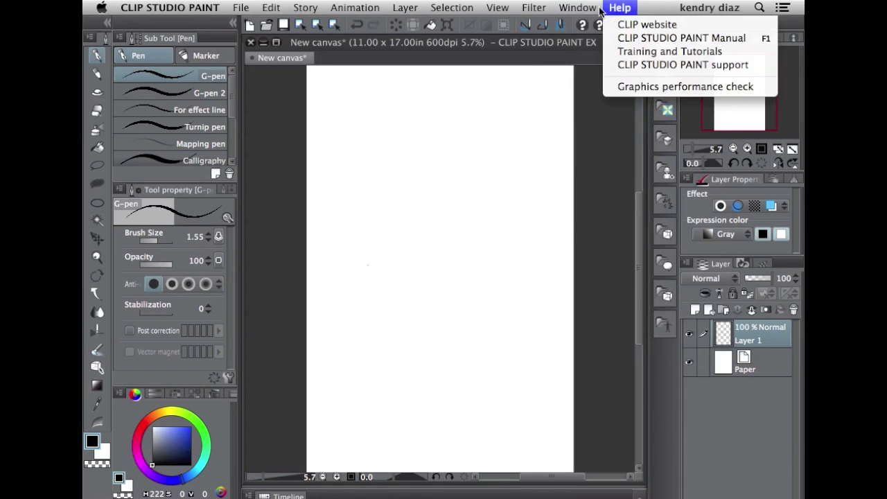
mouse_move(619, 105)
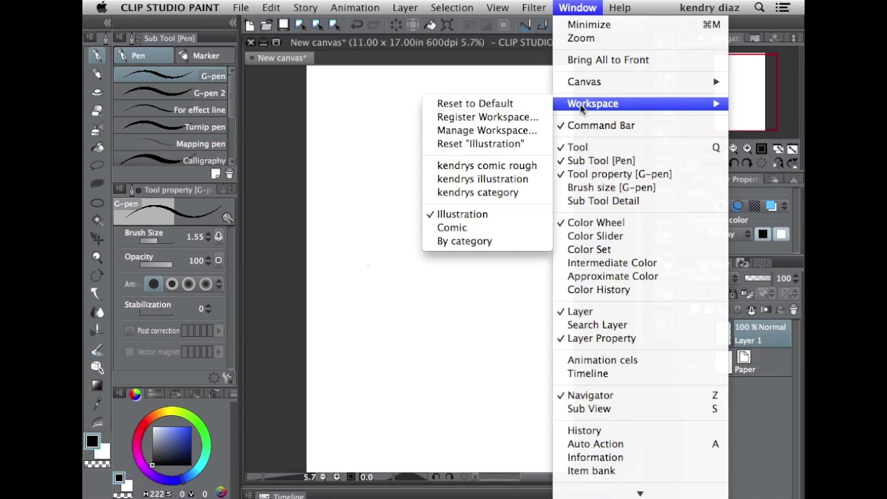
click(475, 230)
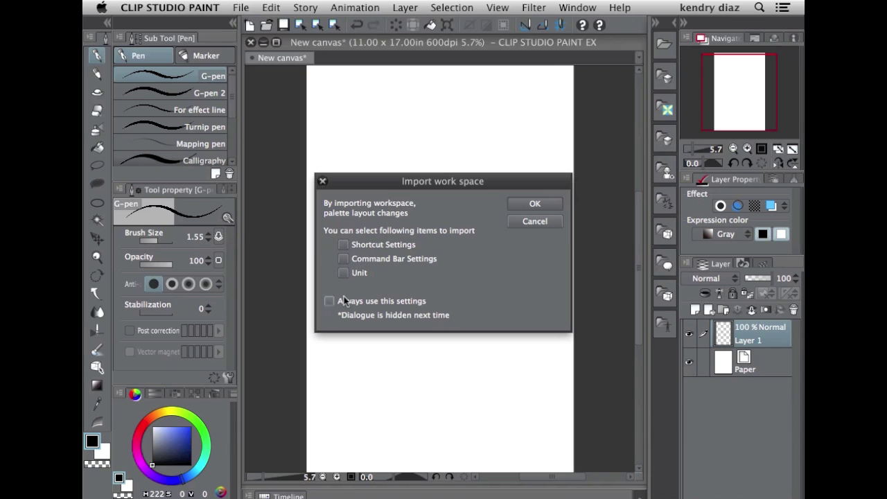
click(343, 258)
click(343, 273)
click(343, 273)
key(Return)
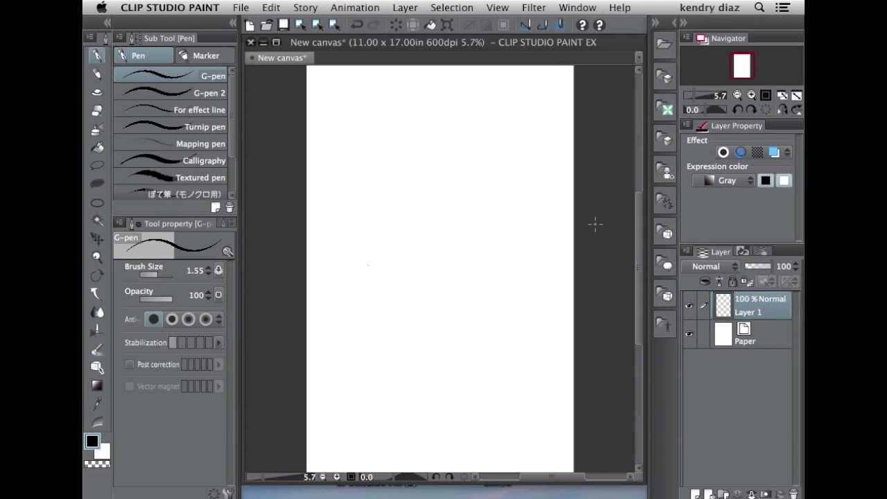
- Look over the preset and custom workspaces without choosing a different one
click(593, 7)
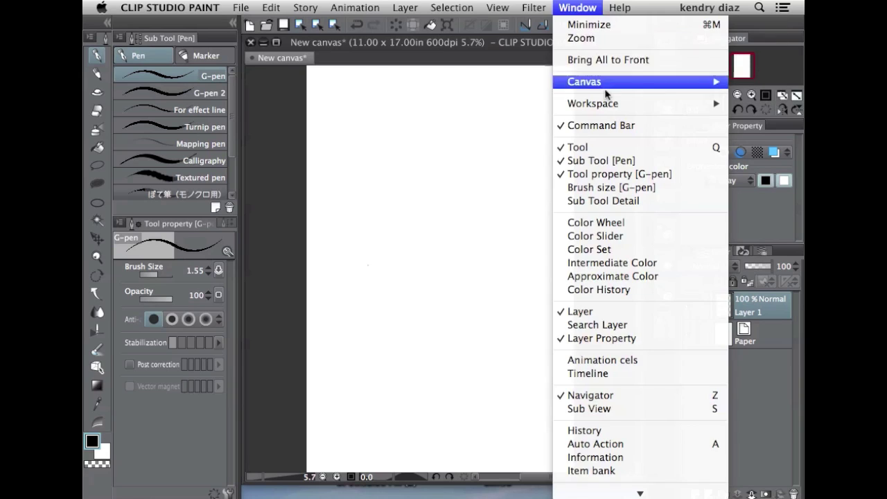
mouse_move(629, 104)
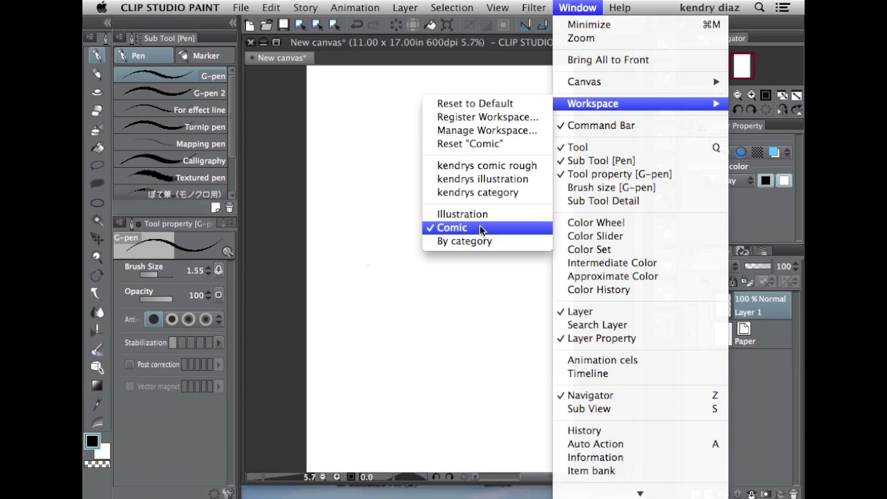
click(361, 237)
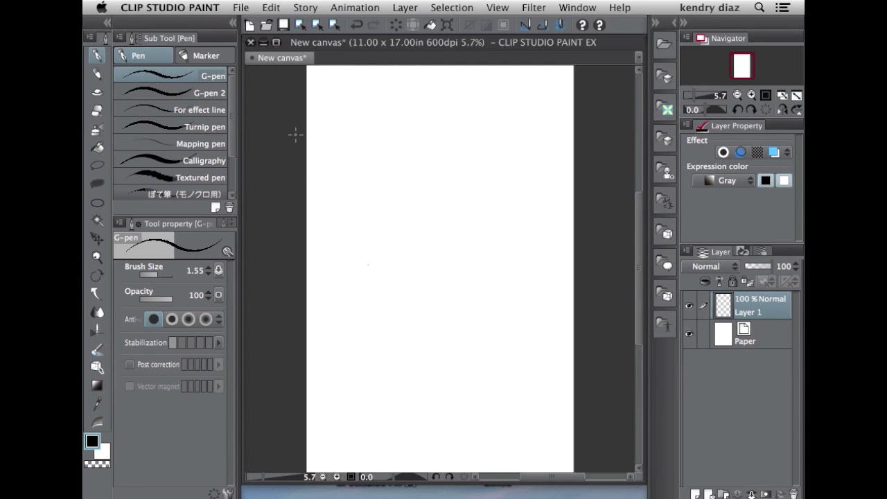
- Float the Tool property palette over the canvas and dock it back in the Brush size group
drag(681, 384, 650, 361)
mouse_move(158, 225)
mouse_down()
mouse_move(196, 223)
mouse_move(153, 229)
mouse_move(198, 232)
mouse_move(419, 143)
mouse_up()
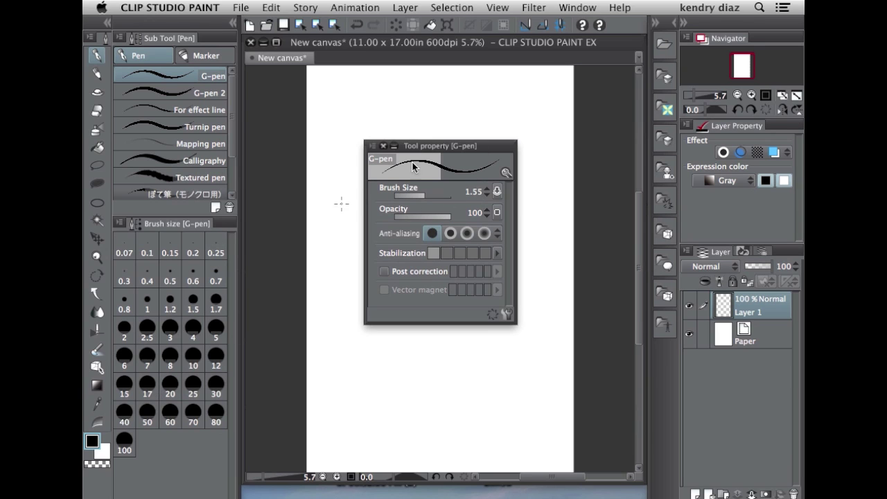
mouse_move(441, 144)
mouse_down()
mouse_move(150, 228)
mouse_move(128, 223)
mouse_up()
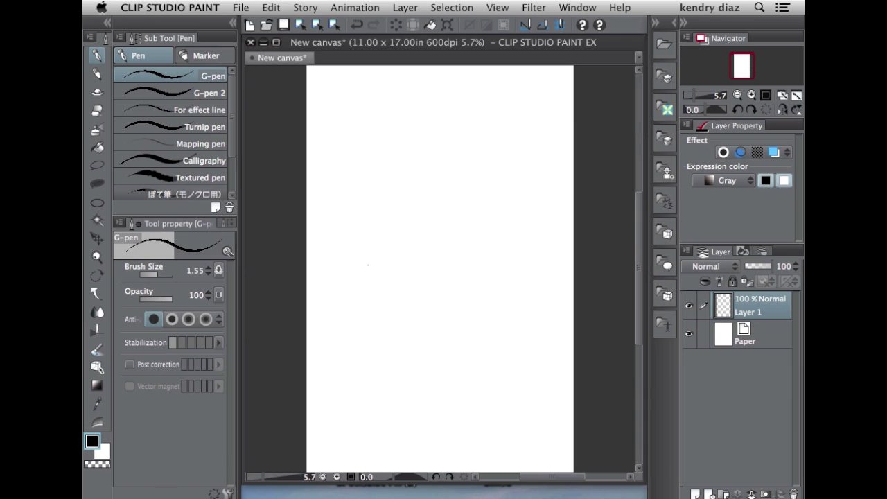
- Look through the grouped palettes, viewing Brush size and Search Layer and returning to Layer and Tool property
click(231, 223)
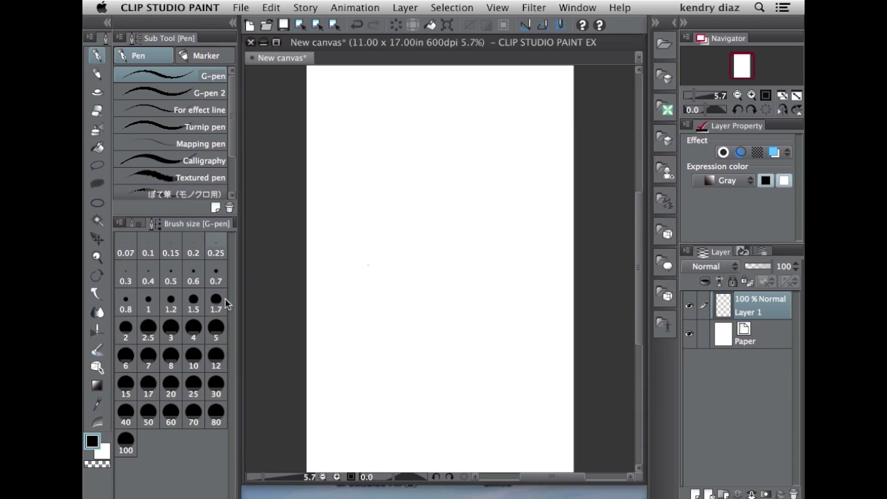
click(137, 223)
click(231, 223)
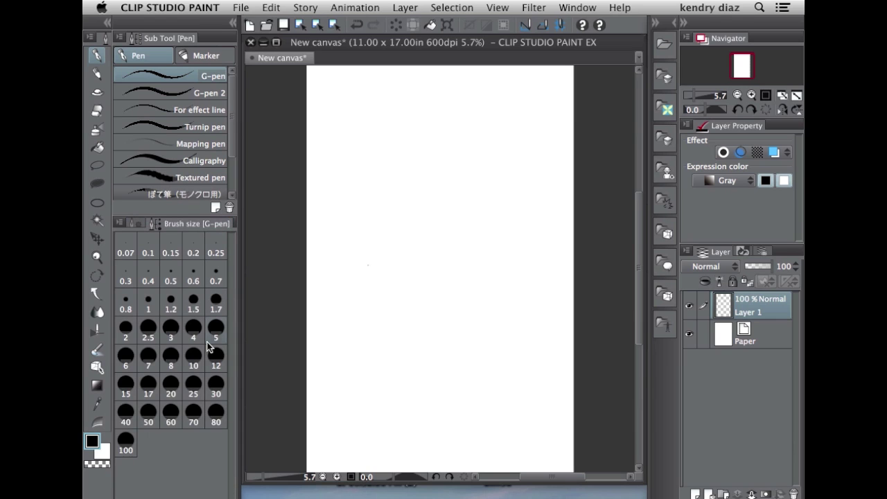
click(762, 252)
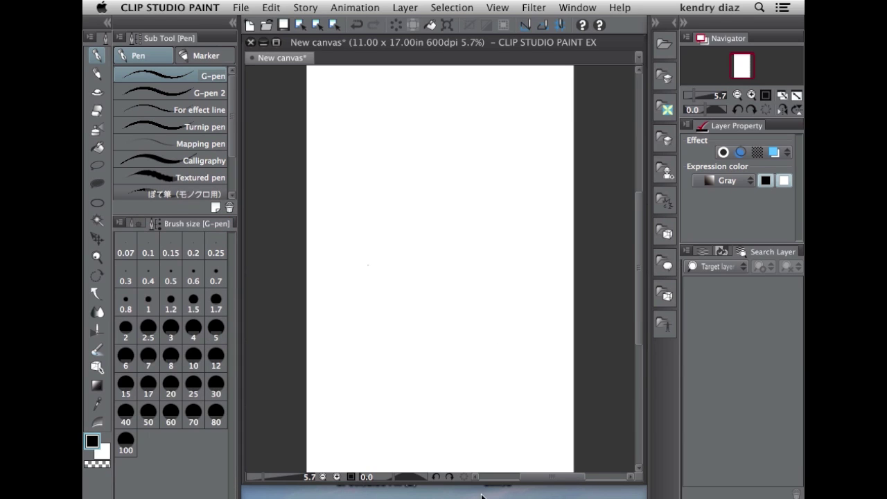
click(721, 252)
click(703, 251)
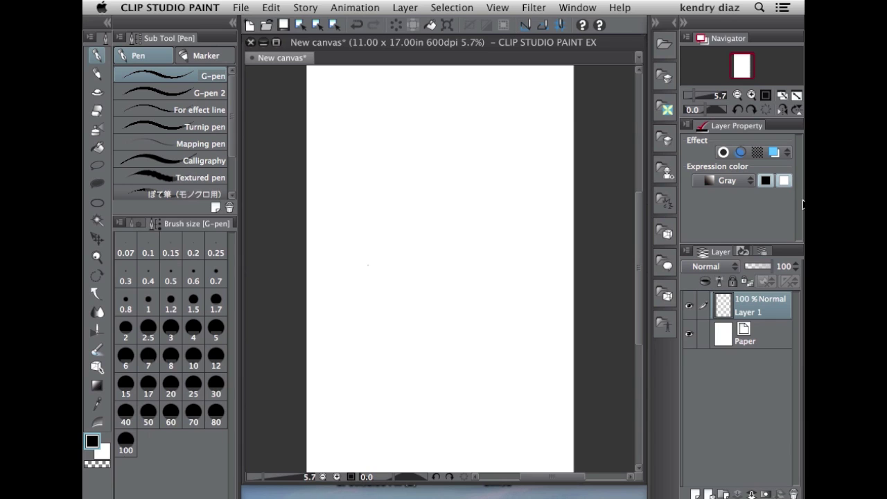
click(136, 223)
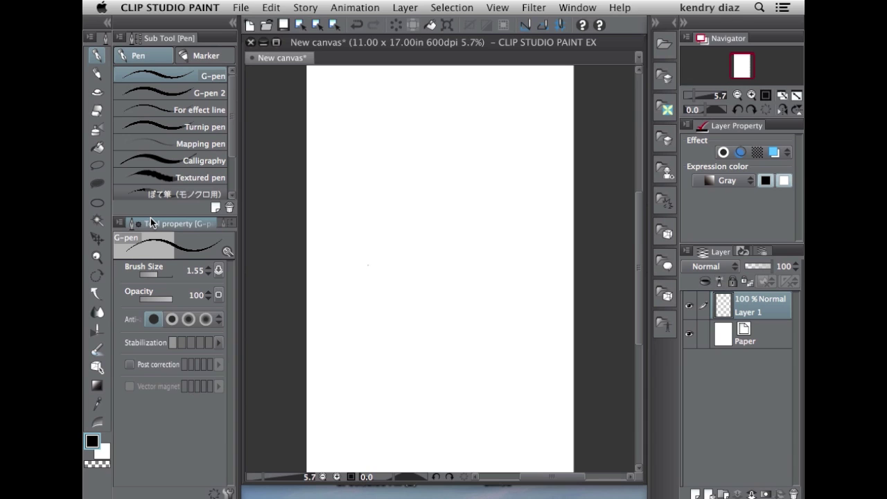
click(577, 7)
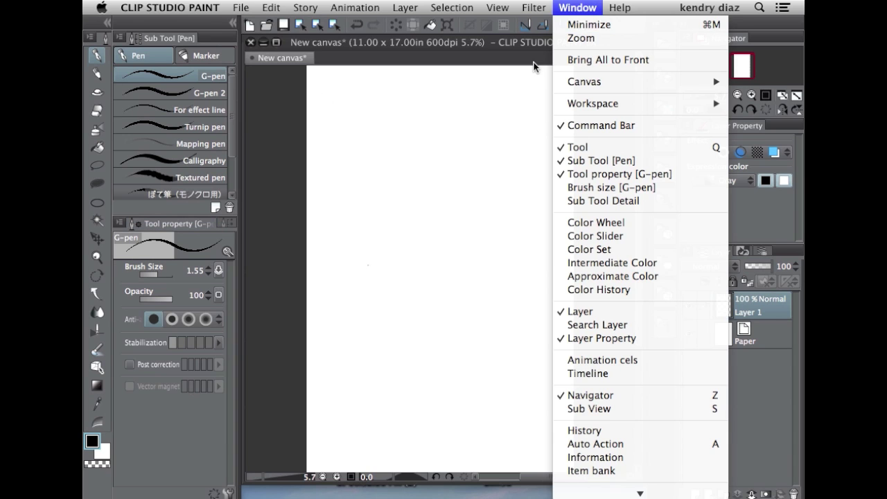
click(284, 106)
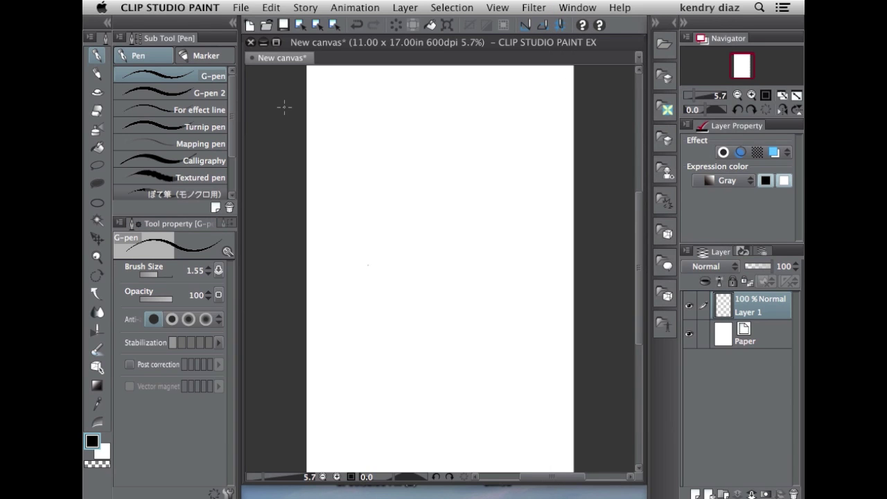
- Dock the Tool property palette in its own column beside the Sub Tool palette, narrow it, and return it to the Brush size group
mouse_move(178, 224)
mouse_down()
mouse_move(294, 236)
mouse_move(303, 218)
mouse_move(208, 240)
mouse_move(346, 211)
mouse_move(208, 239)
mouse_move(216, 240)
mouse_move(239, 232)
mouse_move(208, 224)
mouse_move(293, 233)
mouse_move(272, 225)
mouse_move(361, 186)
mouse_move(395, 156)
mouse_move(423, 152)
mouse_move(314, 198)
mouse_move(240, 206)
mouse_move(233, 219)
mouse_move(254, 206)
mouse_move(349, 188)
mouse_move(236, 216)
mouse_up()
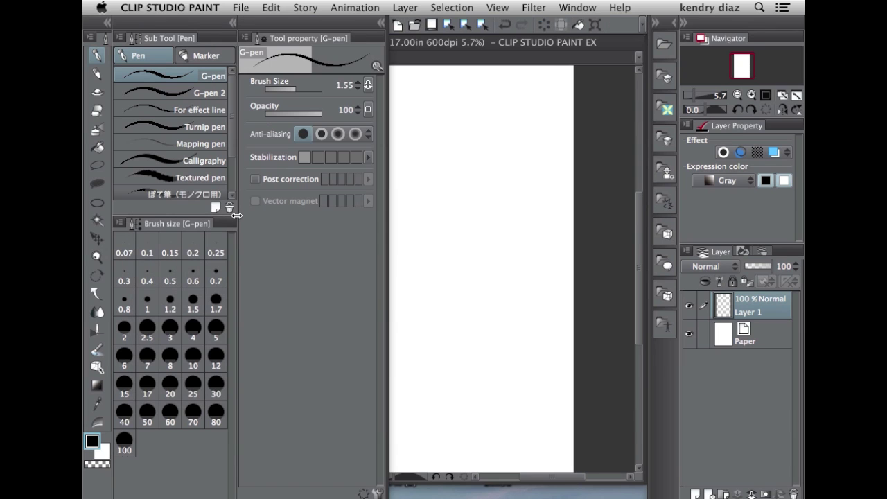
drag(386, 297, 214, 311)
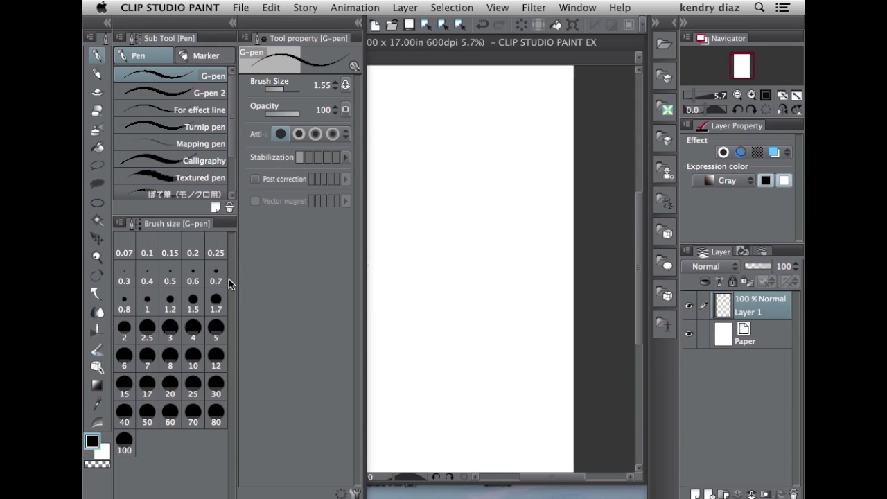
mouse_move(300, 31)
mouse_down()
mouse_move(302, 25)
mouse_move(307, 102)
mouse_move(399, 176)
mouse_move(175, 219)
mouse_up()
- Move the Sub Tool palette into its own column between Brush size and the canvas, and narrow that column
mouse_move(187, 112)
mouse_down()
mouse_move(312, 189)
mouse_move(194, 300)
mouse_move(214, 268)
mouse_move(184, 277)
mouse_move(212, 267)
mouse_move(202, 276)
mouse_up()
click(147, 269)
mouse_move(132, 268)
mouse_down()
mouse_move(451, 421)
mouse_move(438, 495)
mouse_move(469, 228)
mouse_move(447, 398)
mouse_move(451, 488)
mouse_move(174, 35)
mouse_up()
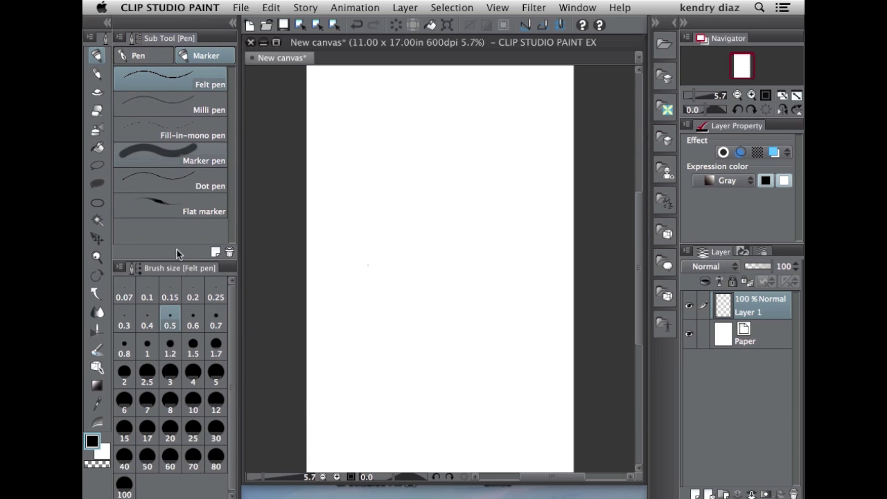
drag(169, 40, 367, 111)
mouse_move(387, 130)
mouse_down()
mouse_move(386, 190)
mouse_move(356, 253)
mouse_move(215, 269)
mouse_move(234, 264)
mouse_up()
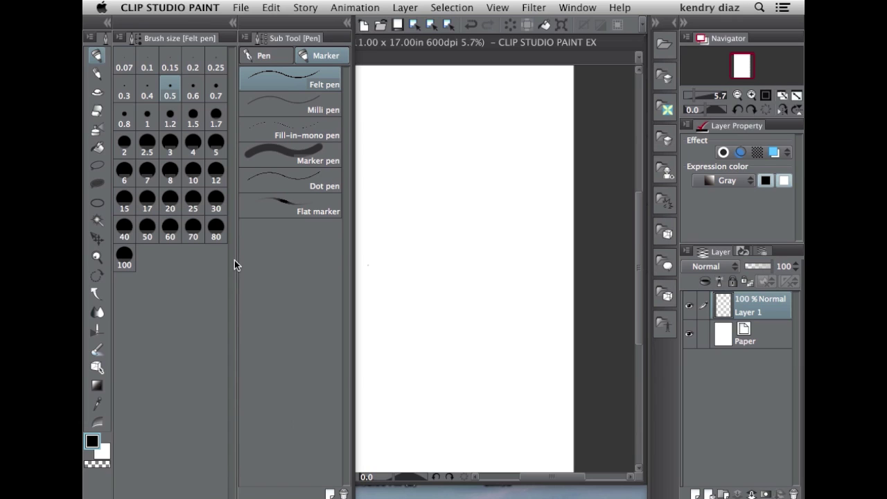
- Register the current palette layout as a new workspace named "test"
click(578, 7)
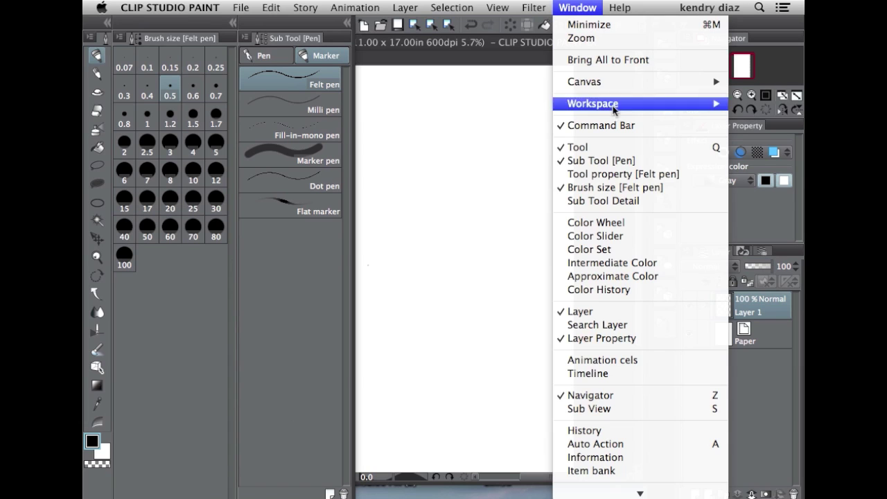
mouse_move(624, 104)
click(487, 117)
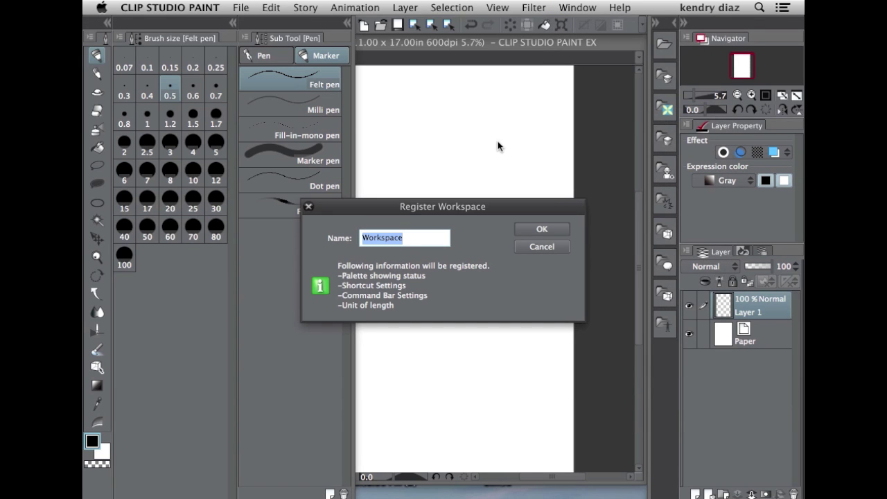
text(test)
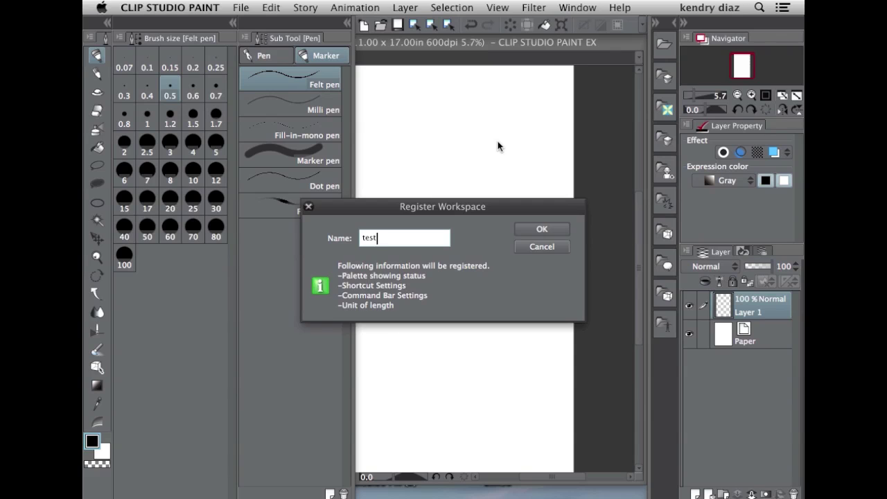
click(554, 231)
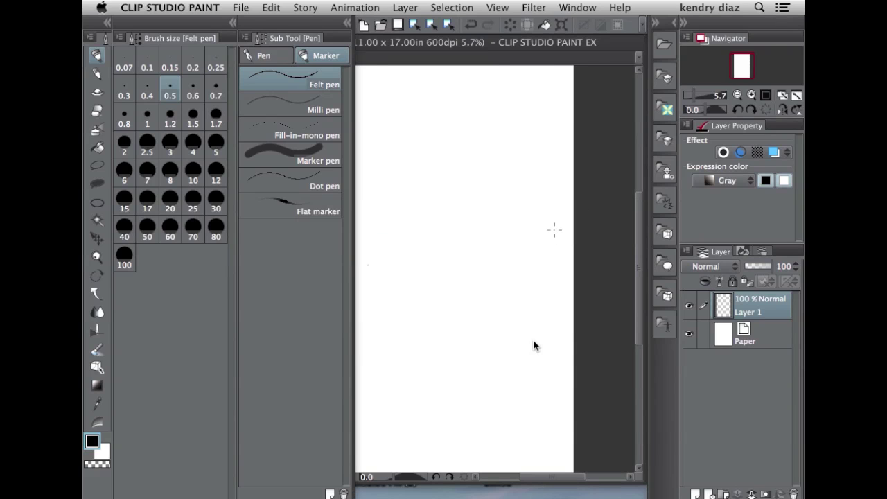
- Switch from the custom workspace to the Illustration workspace
click(587, 8)
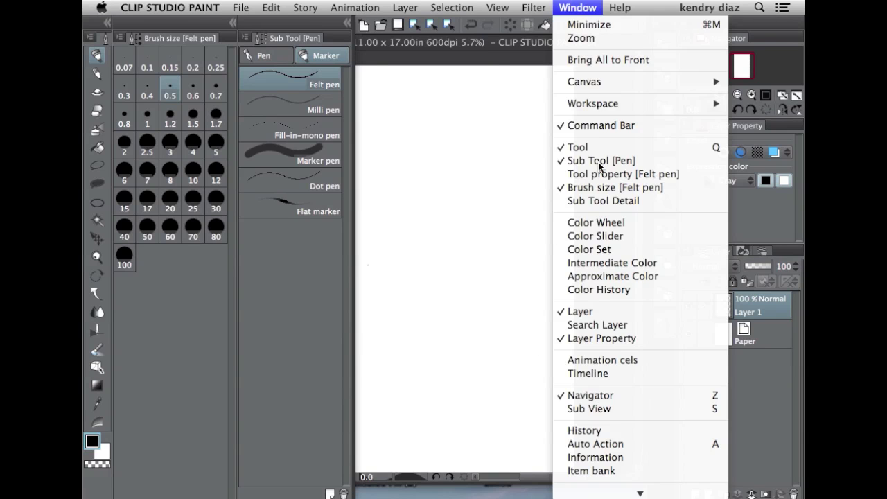
mouse_move(611, 110)
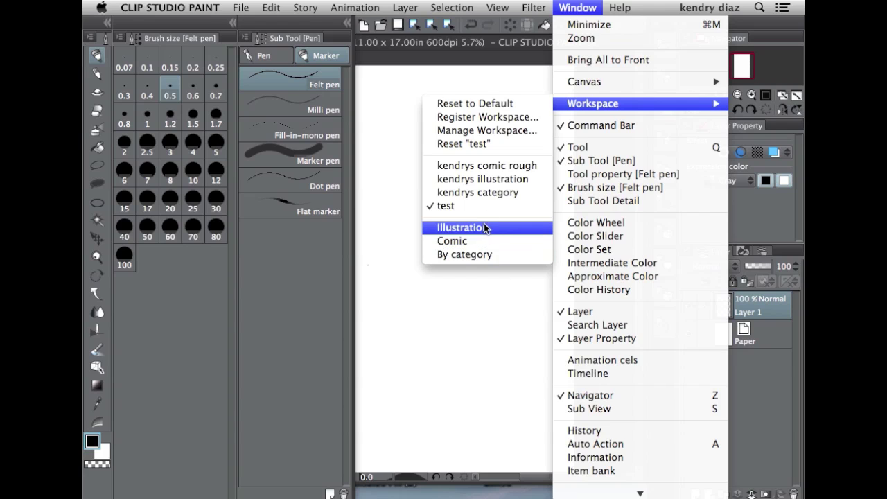
click(484, 225)
click(531, 204)
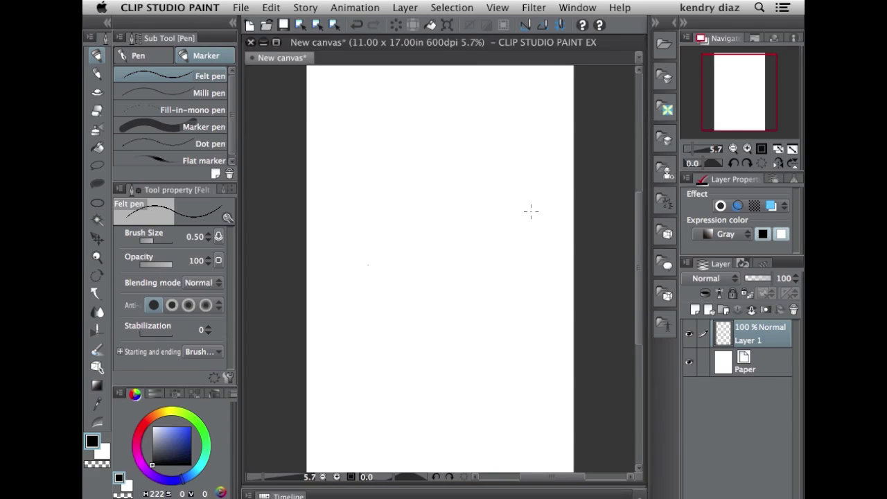
- Load the registered "test" workspace again
click(590, 9)
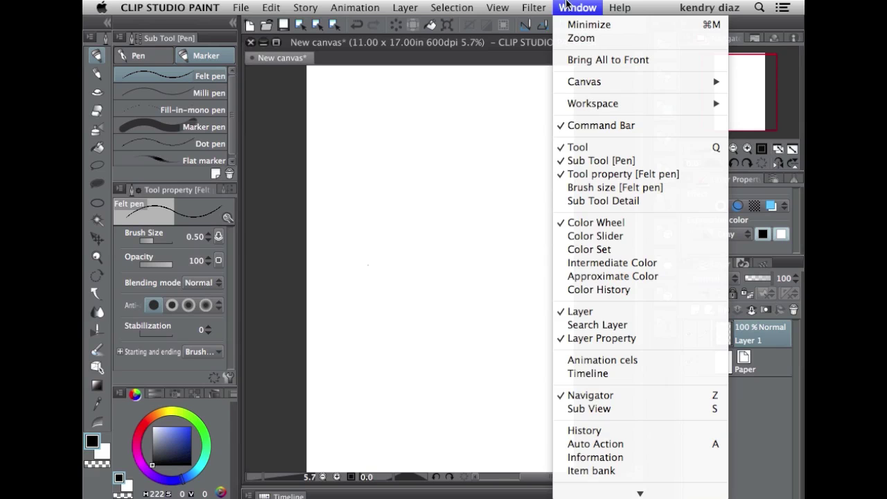
click(474, 204)
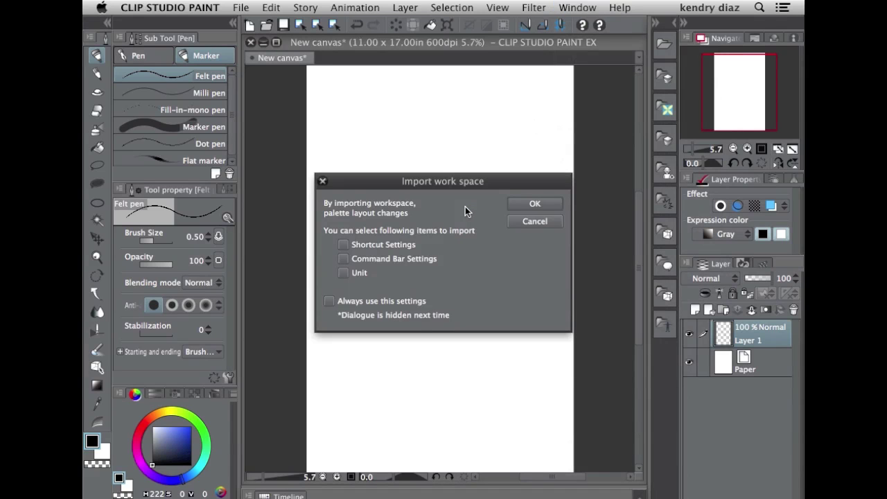
click(542, 206)
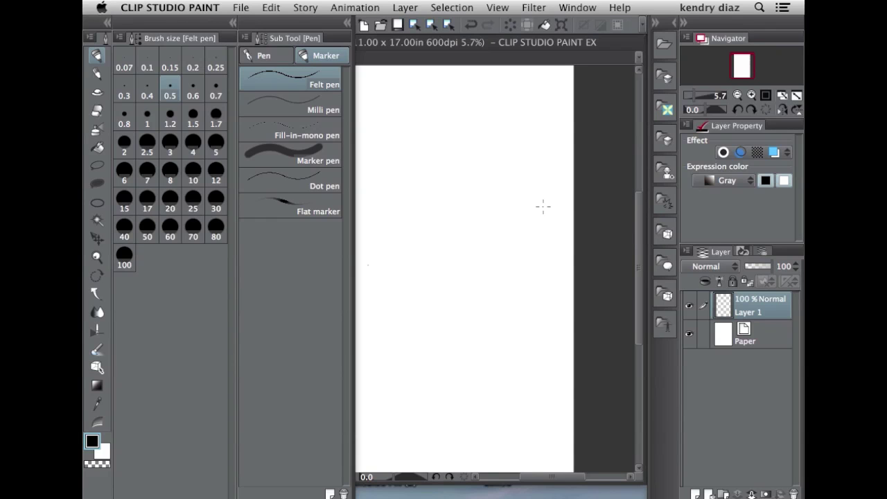
- Switch to the By category workspace
click(577, 8)
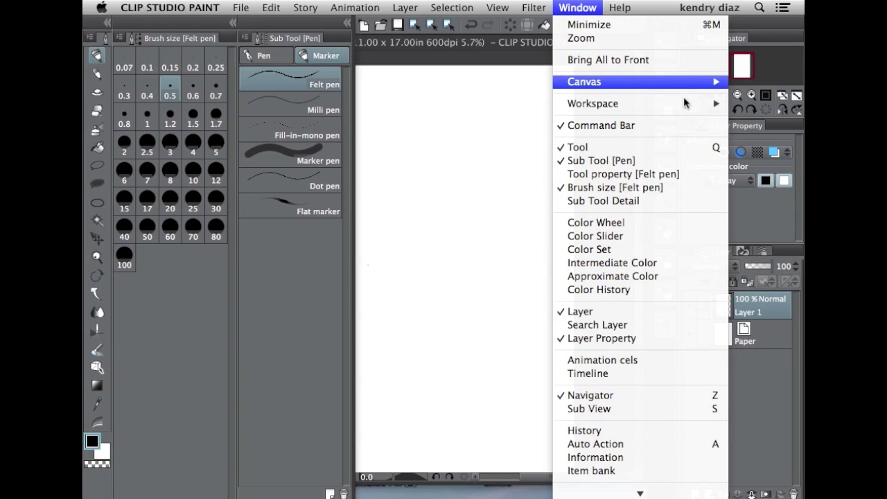
mouse_move(683, 103)
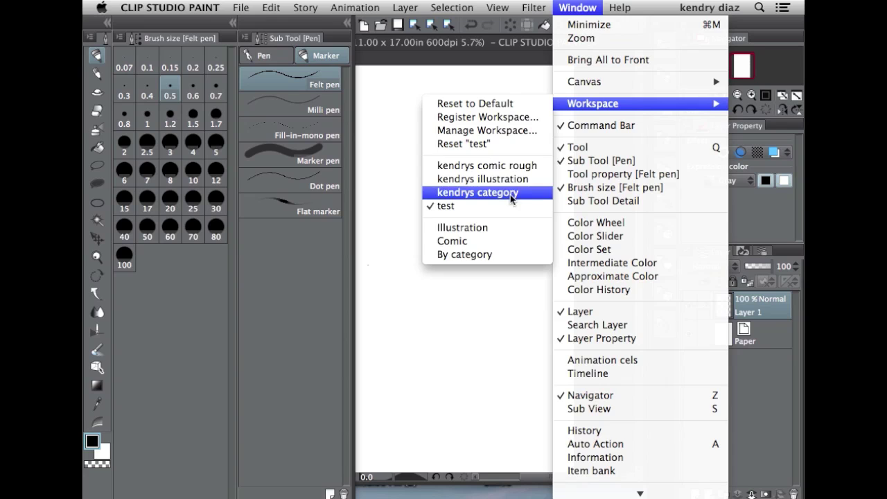
click(471, 255)
key(Return)
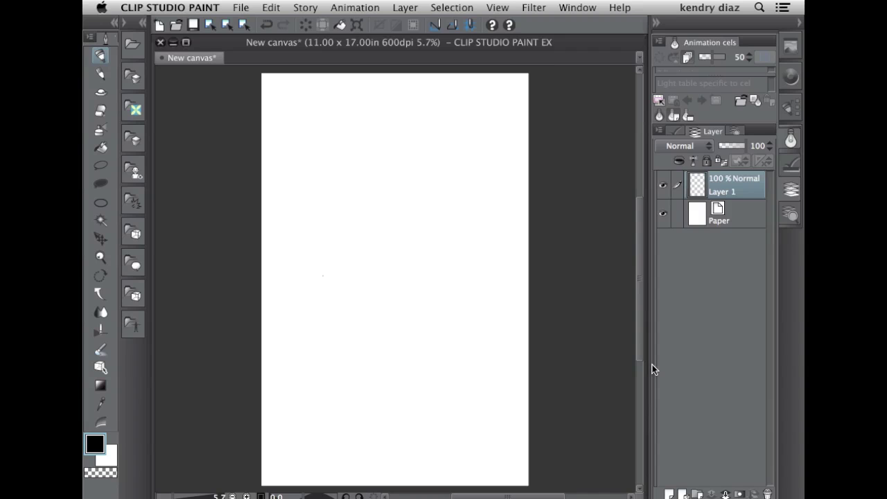
- Look through the palette groups for views and history, color, sub tools, and layers, plus the Entire body materials
click(790, 45)
click(792, 44)
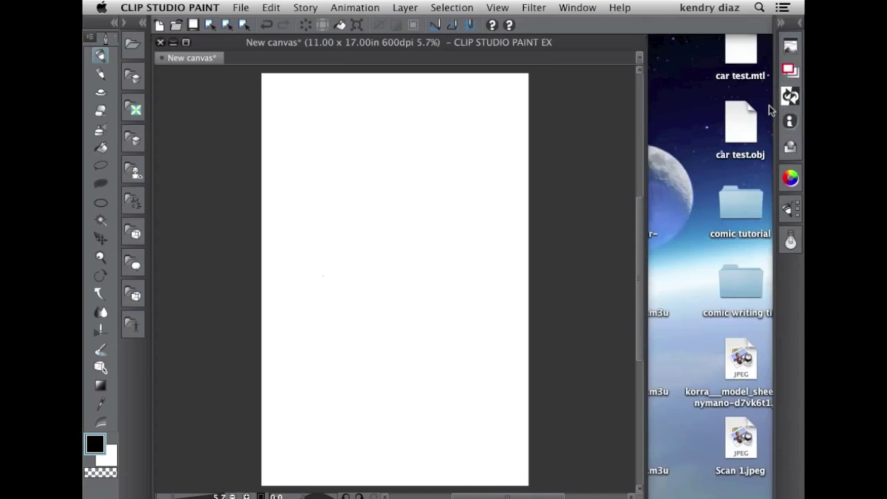
click(799, 97)
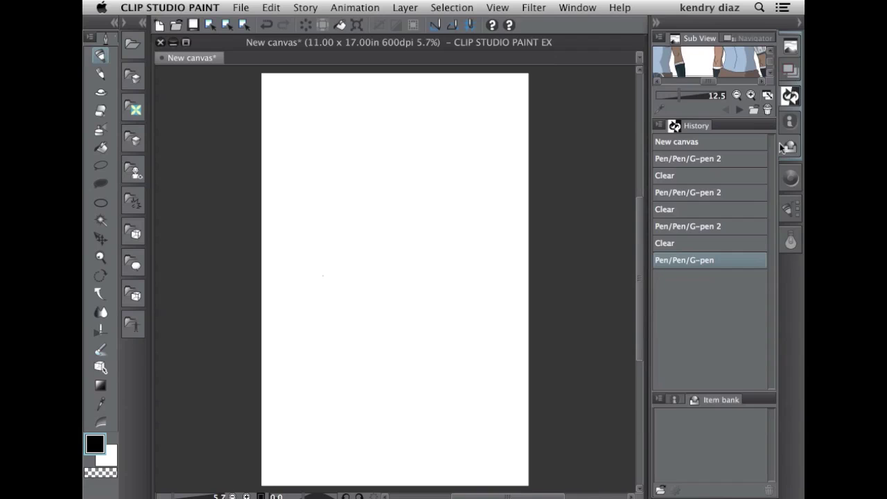
click(789, 206)
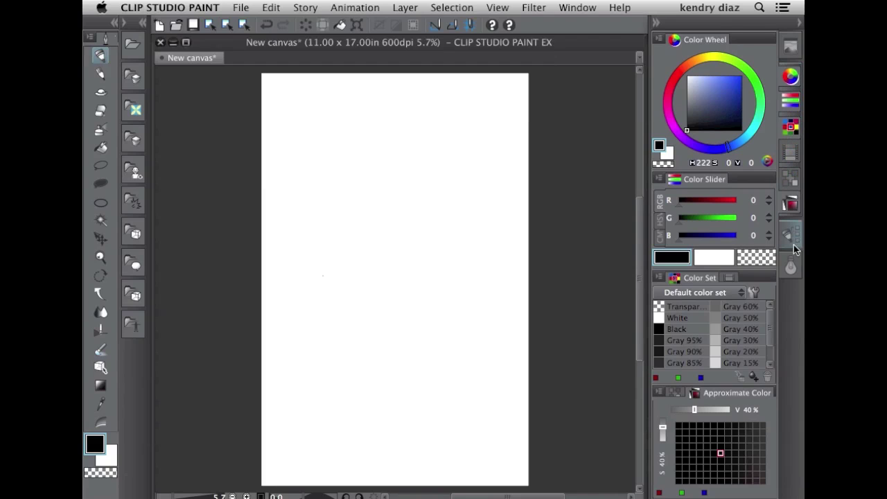
click(793, 269)
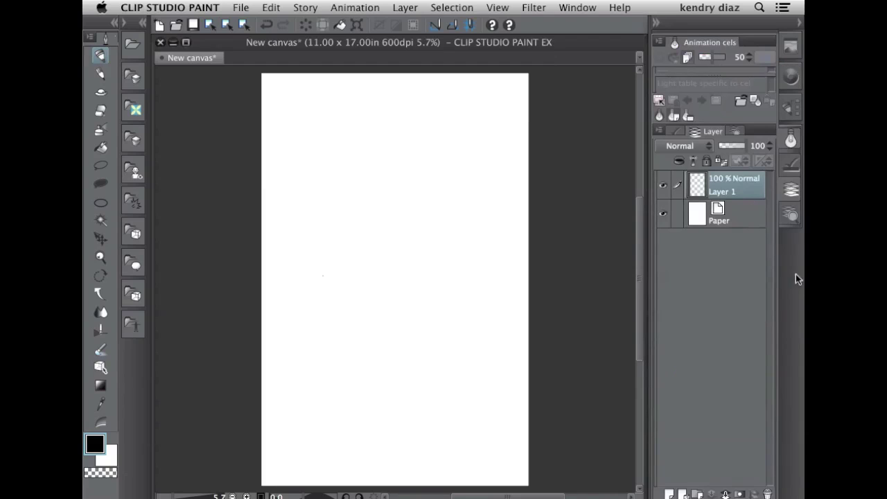
click(794, 191)
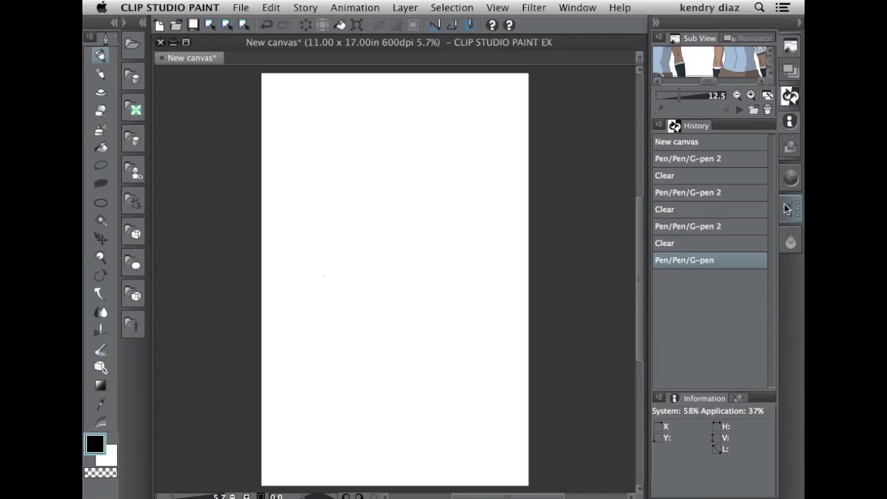
click(795, 170)
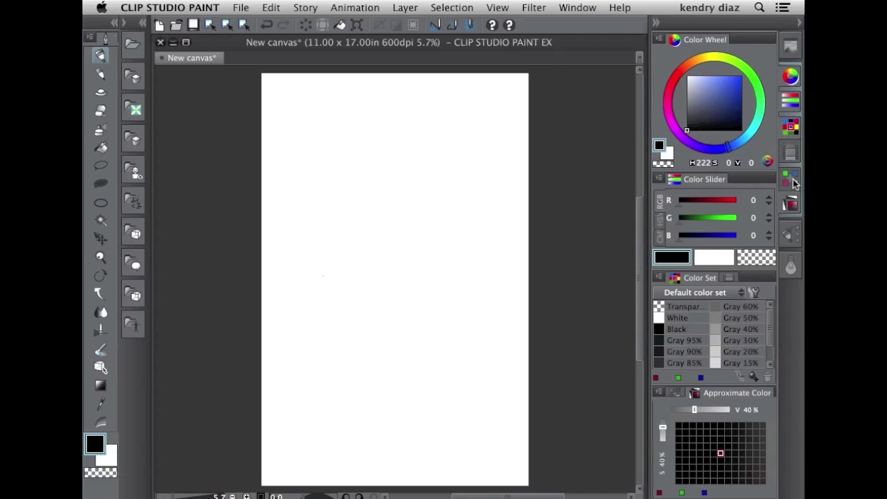
click(790, 238)
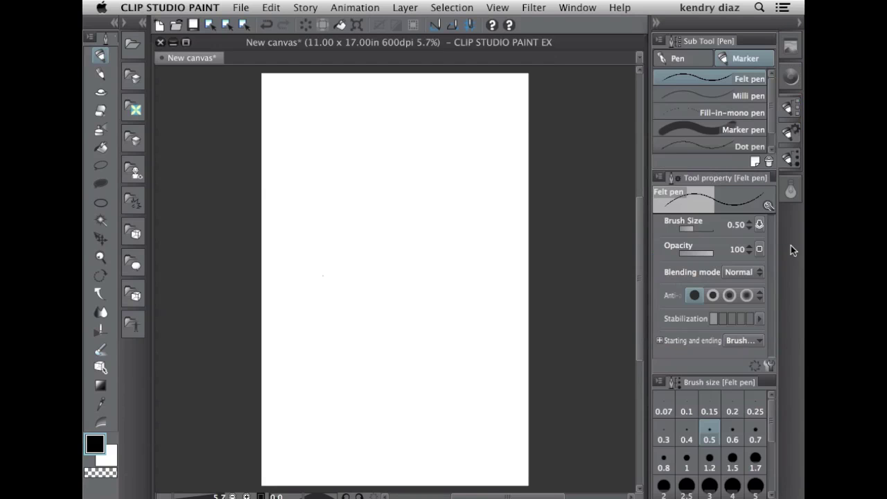
click(795, 194)
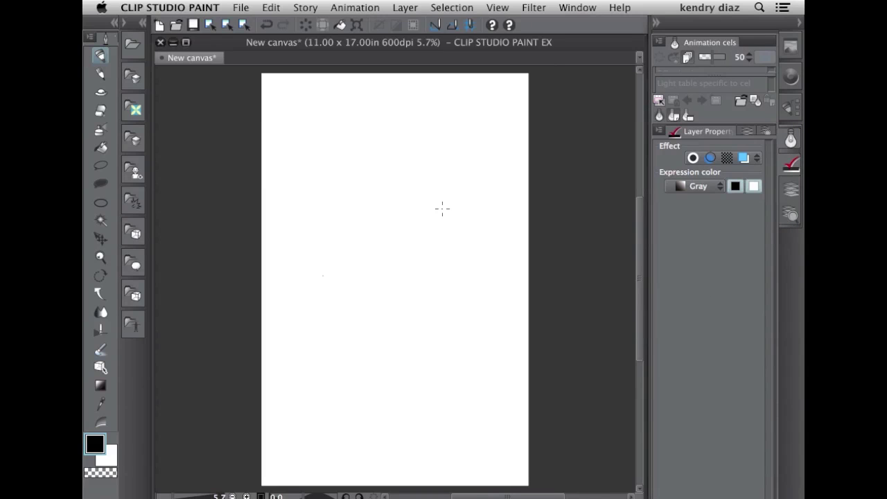
click(131, 324)
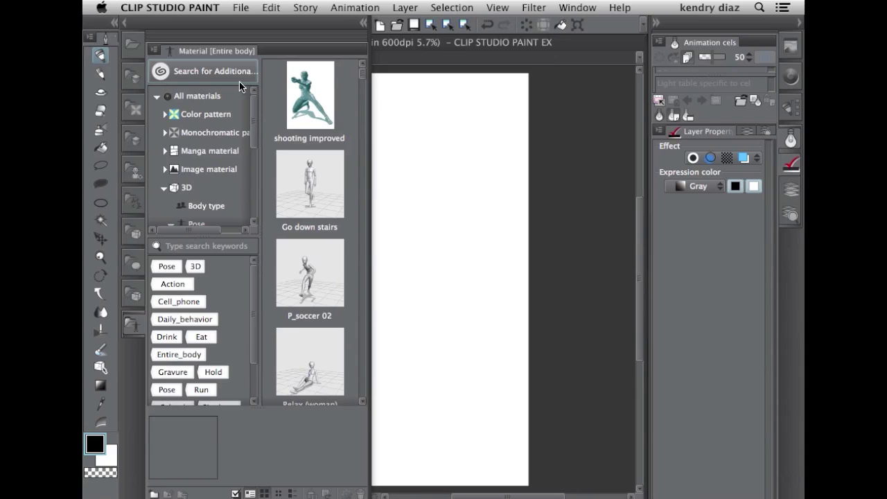
click(128, 326)
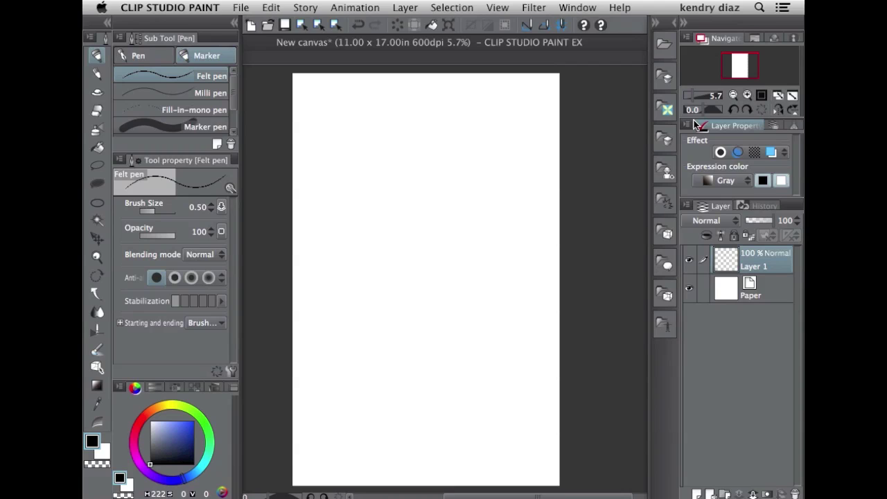
- Compare the Navigator and Sub View palettes by alternating between them in their shared group
click(754, 37)
click(754, 39)
click(754, 39)
click(754, 39)
click(754, 38)
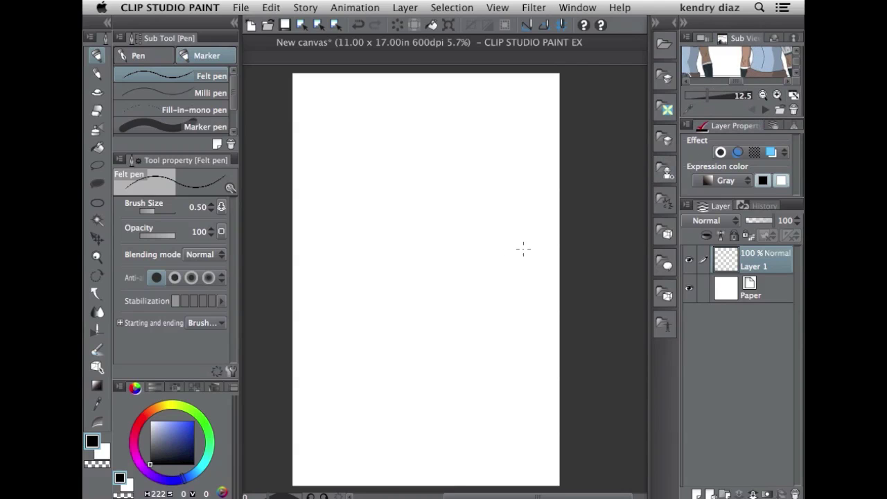
mouse_move(728, 52)
mouse_down()
mouse_move(718, 53)
mouse_move(742, 39)
mouse_move(725, 53)
mouse_up()
click(701, 39)
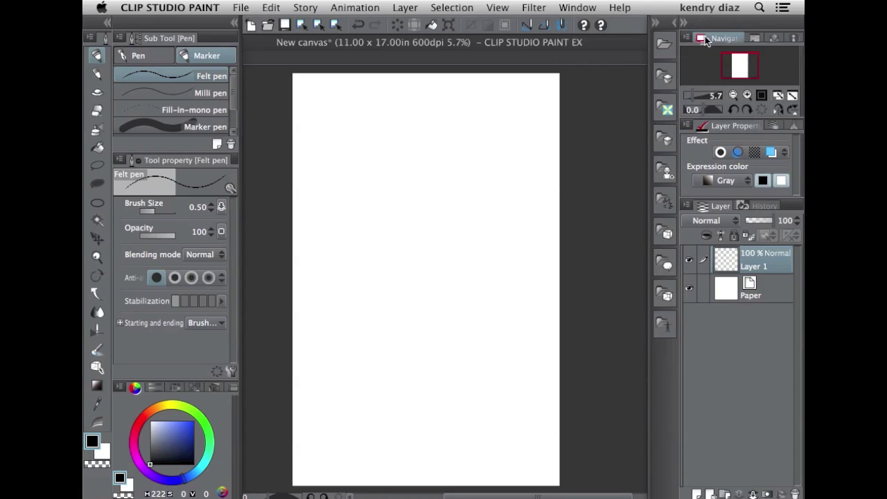
click(758, 37)
click(703, 39)
click(759, 39)
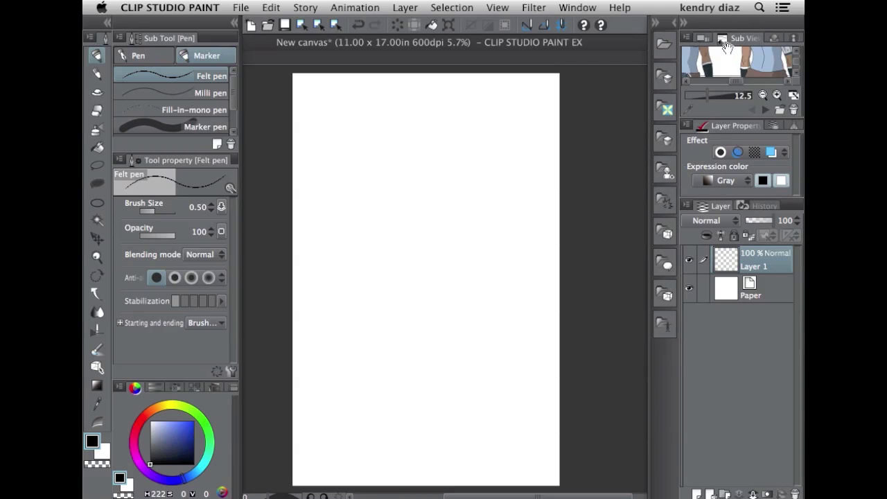
click(702, 38)
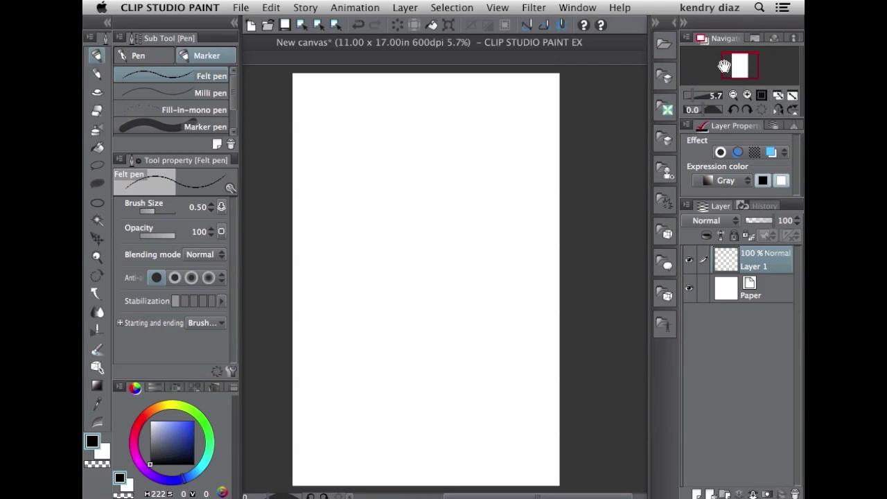
- Show the Sub View palette and increase the height of its docked group
click(577, 7)
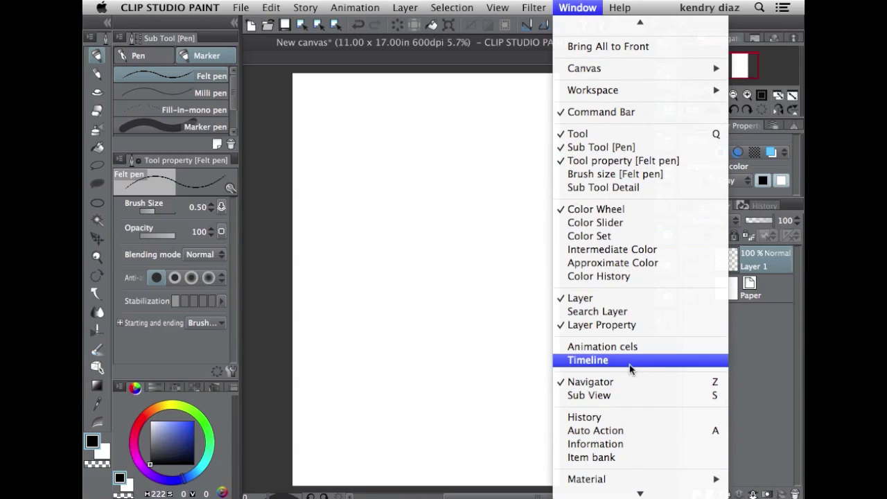
click(601, 396)
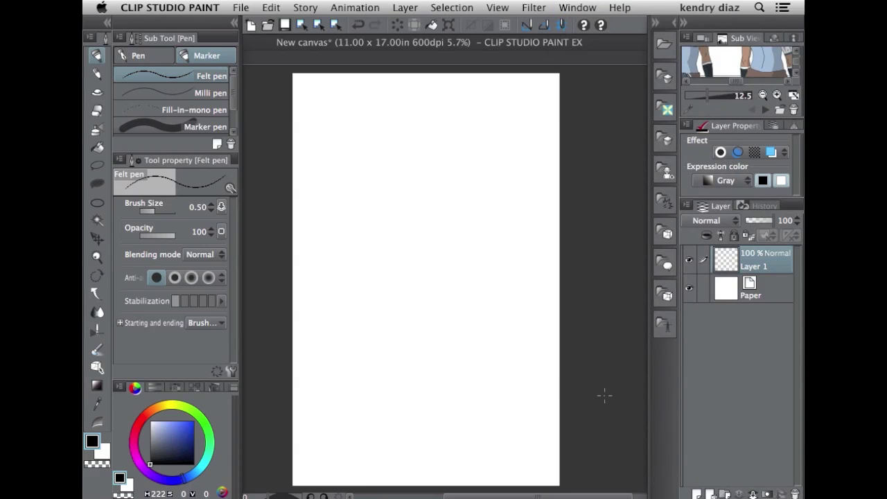
drag(745, 119, 742, 163)
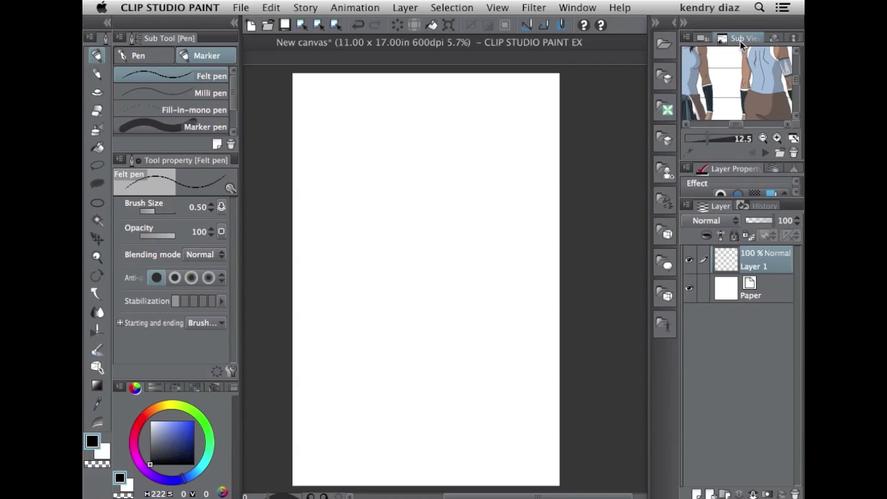
- Detach the Sub View palette as a floating window over the canvas and enlarge it
click(746, 42)
drag(747, 42, 409, 170)
click(434, 169)
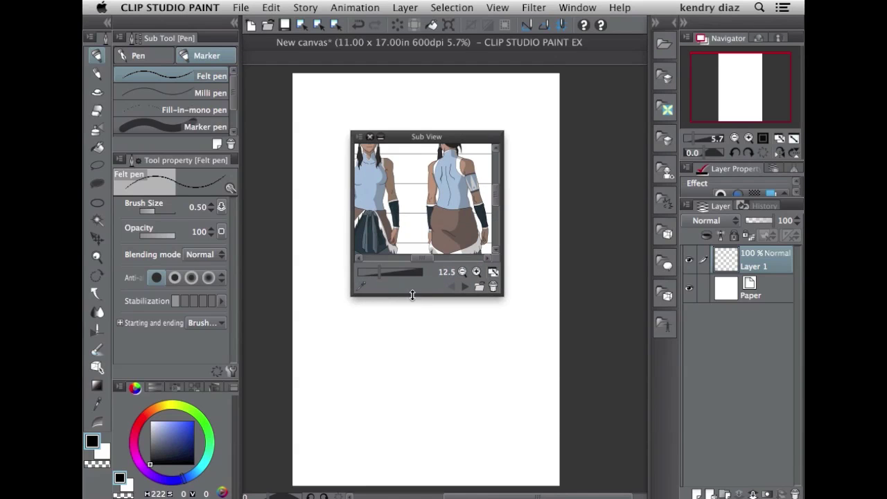
drag(415, 298, 408, 398)
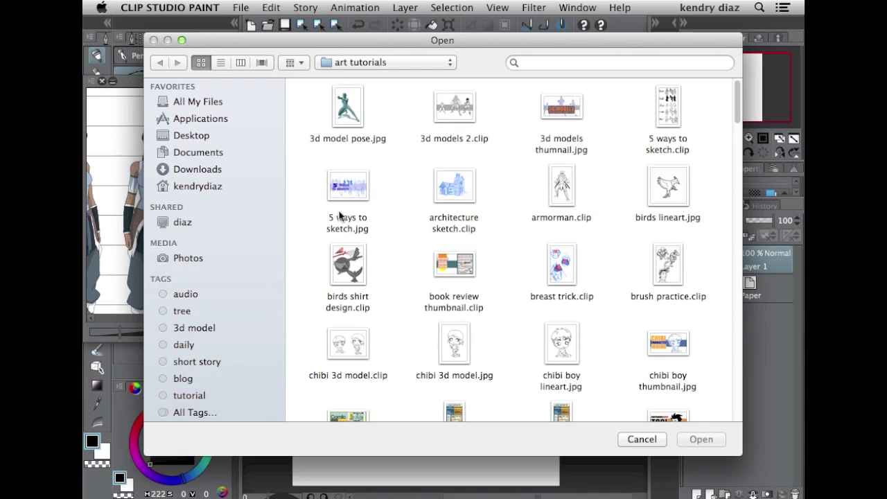
- Import "3d model pose.jpg" from the art tutorials folder into Sub View and adjust its zoom
click(364, 127)
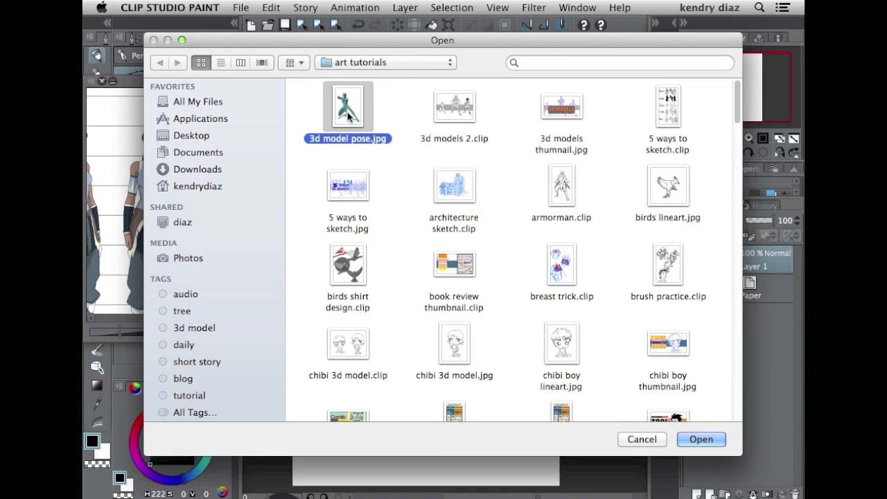
click(708, 443)
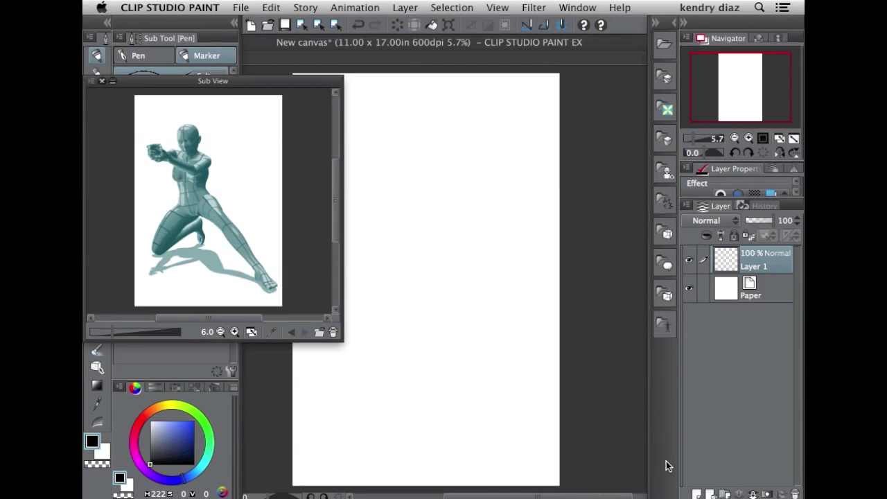
click(234, 334)
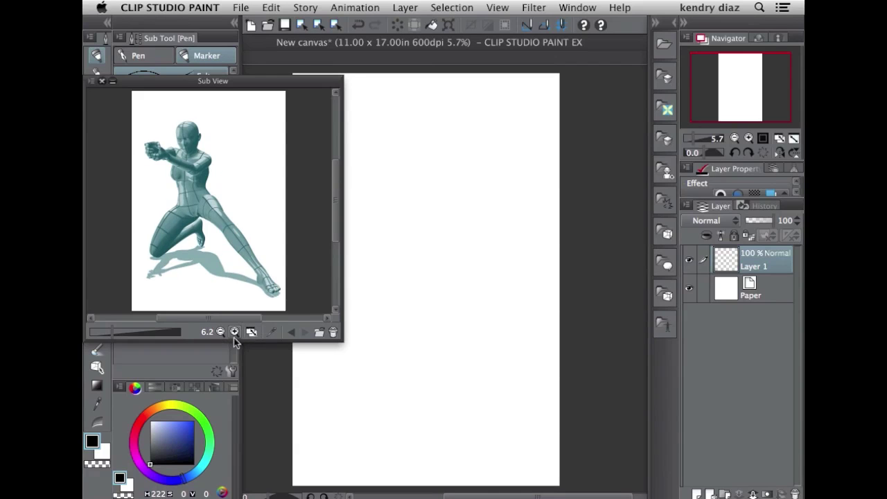
mouse_move(112, 334)
mouse_down()
mouse_move(138, 336)
mouse_move(110, 334)
mouse_up()
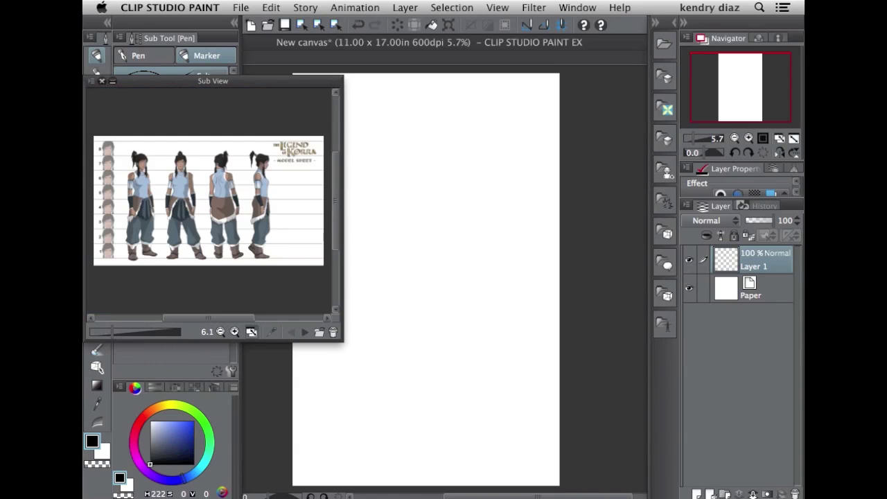
- Go to the 3D pose image in Sub View, return to the Legend of Korra model sheet, and choose the palette's eyedropper
click(304, 333)
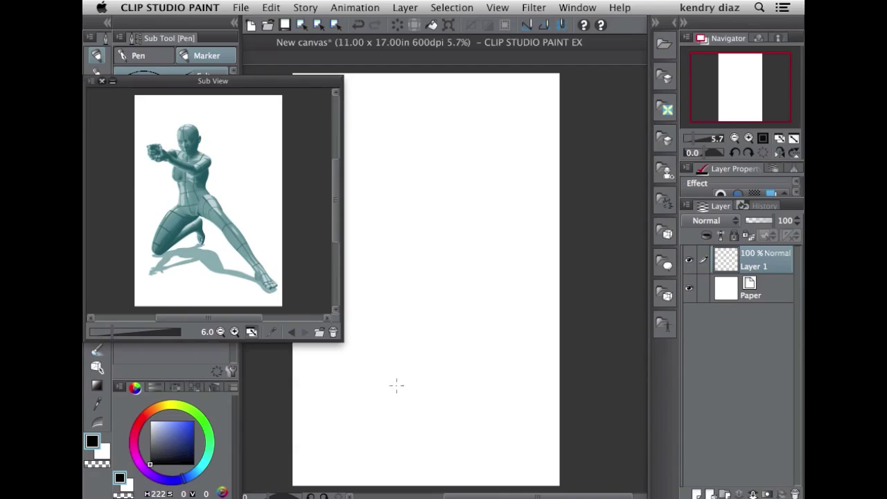
click(292, 332)
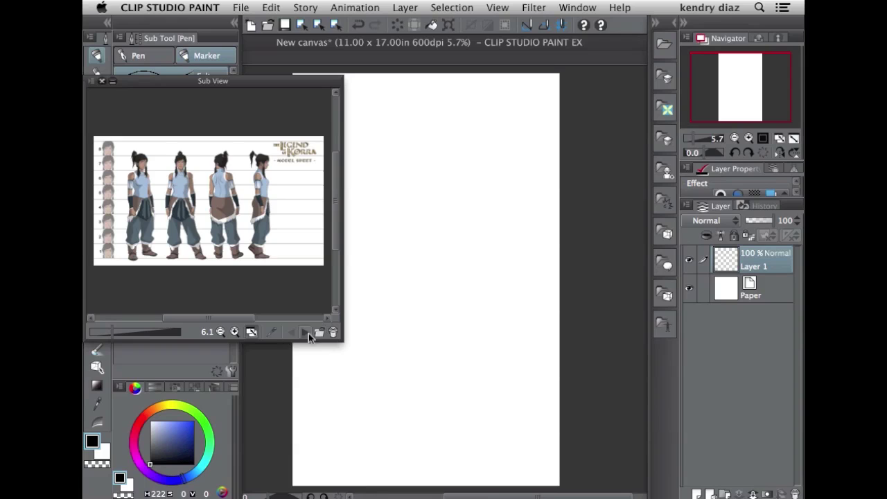
click(272, 332)
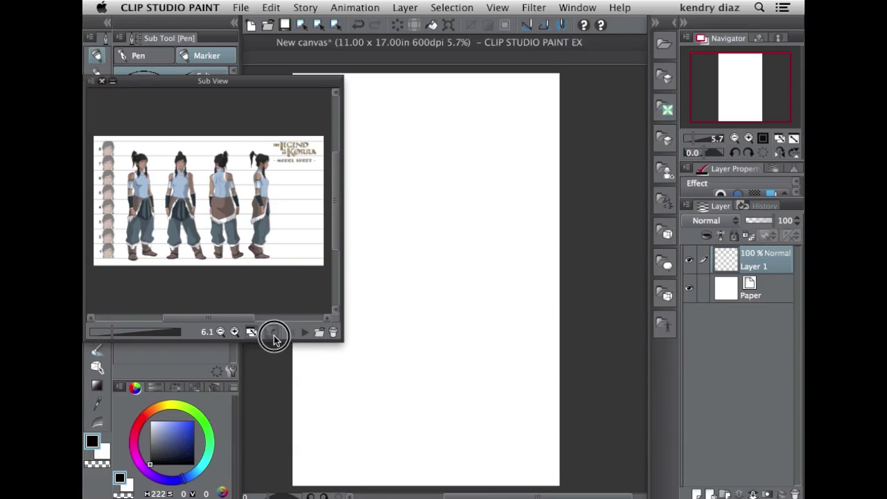
- Sample the trousers' blue-grey, the top's light blue and the skirt's brown from the model sheet, painting a swatch of each on the canvas
click(260, 228)
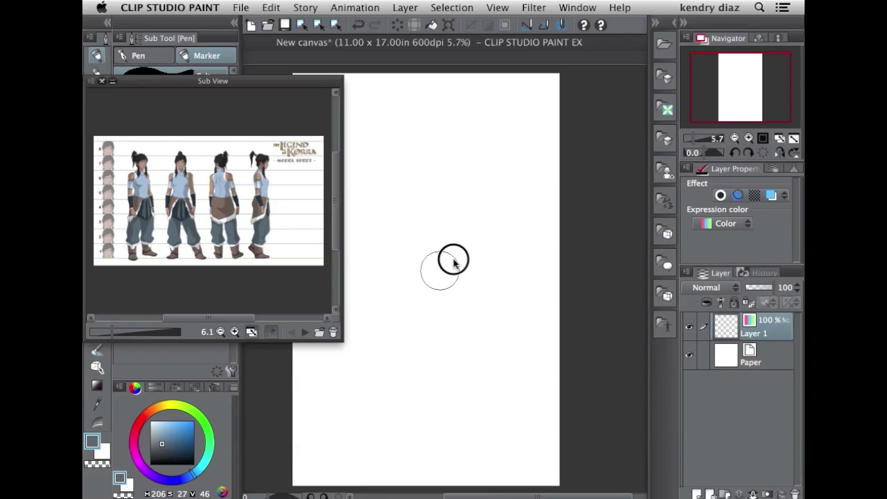
mouse_move(454, 207)
mouse_down()
mouse_move(492, 165)
mouse_move(455, 228)
mouse_move(414, 254)
mouse_up()
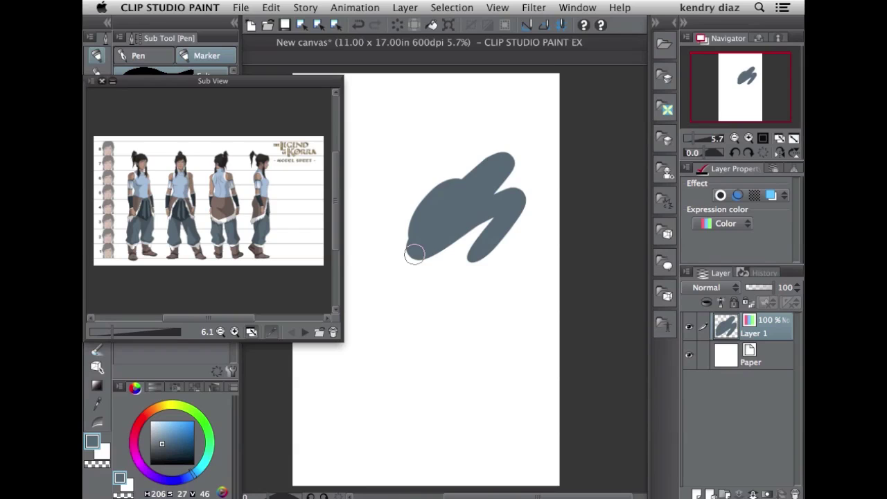
click(234, 332)
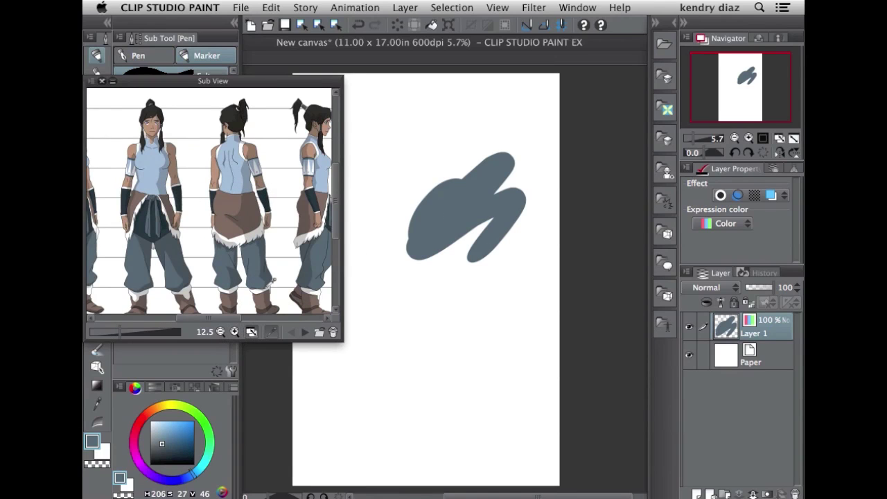
scroll(337, 190, down, 2)
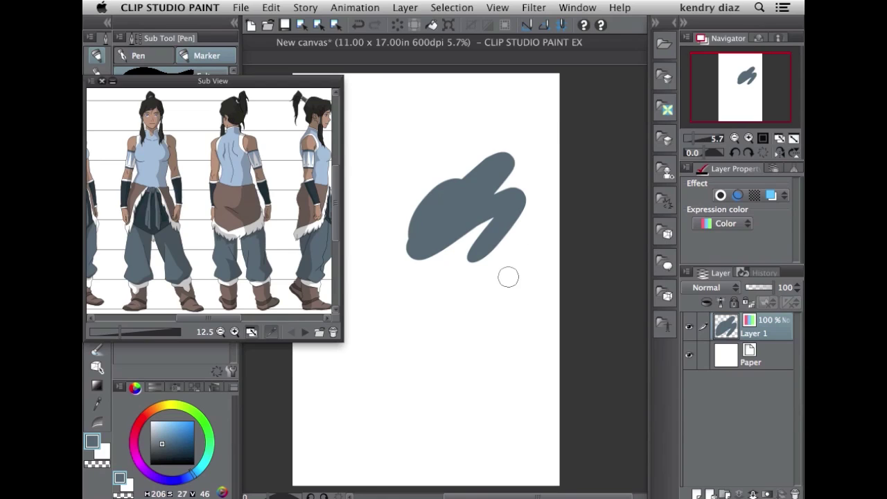
click(243, 168)
drag(492, 145, 525, 161)
click(240, 204)
mouse_move(492, 246)
mouse_down()
mouse_move(465, 274)
mouse_move(547, 259)
mouse_move(490, 283)
mouse_up()
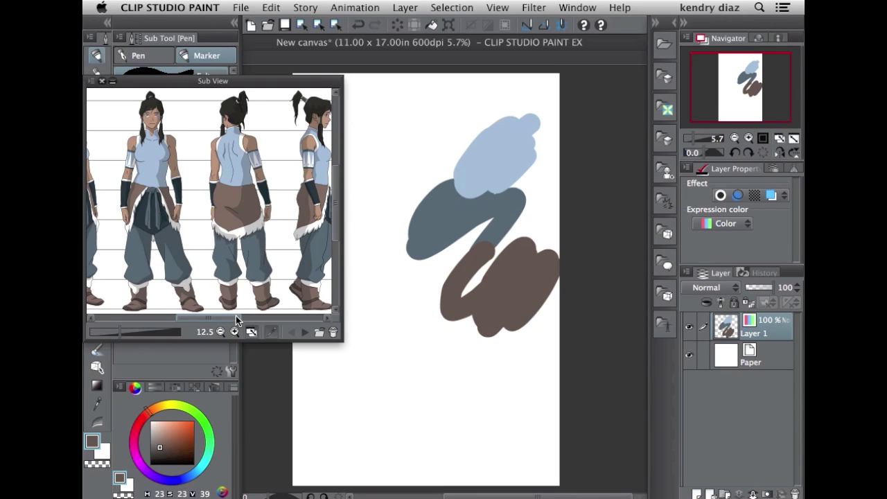
- Check the Color Slider, return to the Color Wheel and pick a bright orange with saturation 74 and value 97
click(153, 388)
click(135, 387)
click(166, 447)
drag(166, 447, 182, 421)
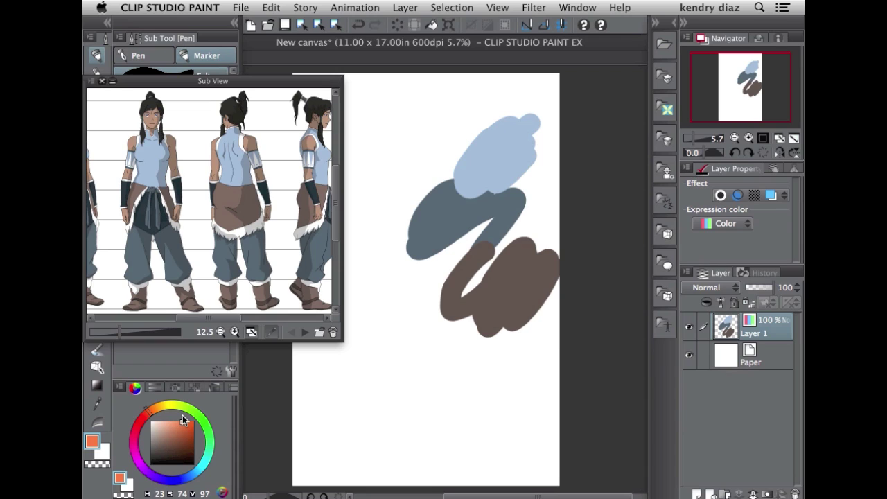
- Sample the light blue top in Sub View, paint another swatch beside the first light blue one, and sample the character's skin tone
click(149, 174)
mouse_move(478, 121)
mouse_down()
mouse_move(457, 132)
mouse_move(471, 149)
mouse_up()
click(262, 146)
- Narrow the floating Sub View window and enlarge the model sheet in it to 8.3
drag(332, 279, 303, 274)
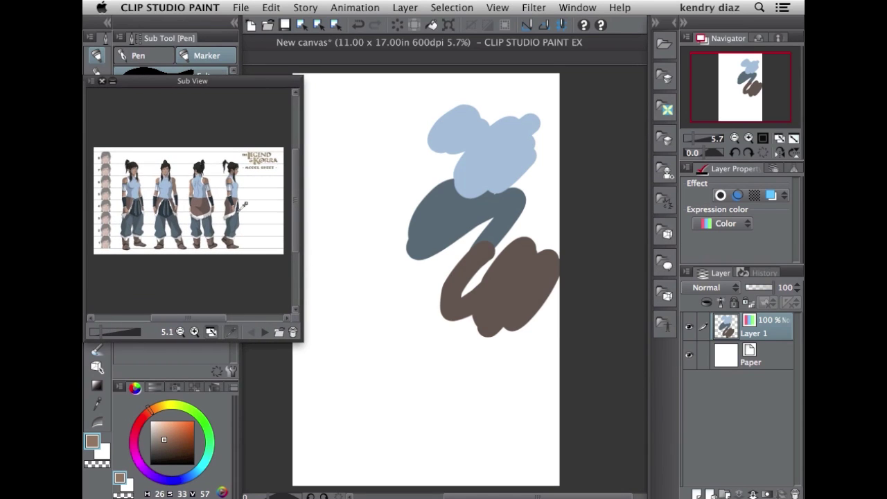
click(196, 332)
click(195, 332)
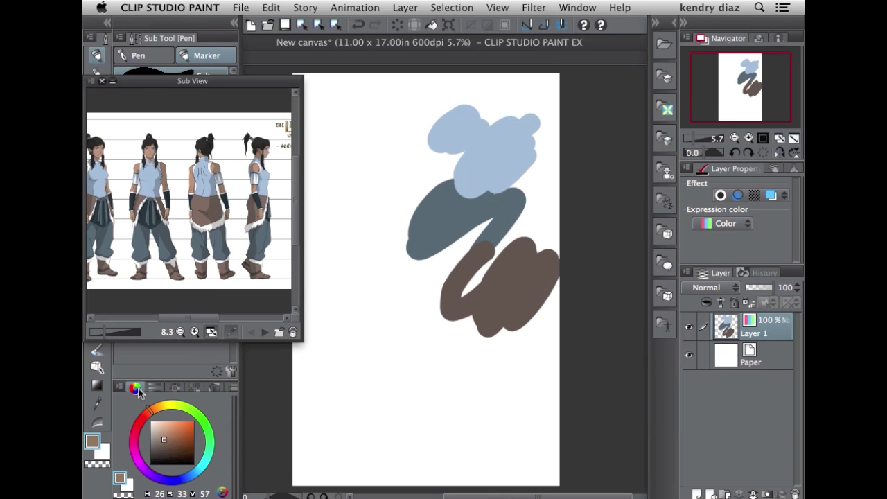
- Dock the Sub View palette between the Tool property and color palettes and enlarge its image
drag(237, 83, 199, 392)
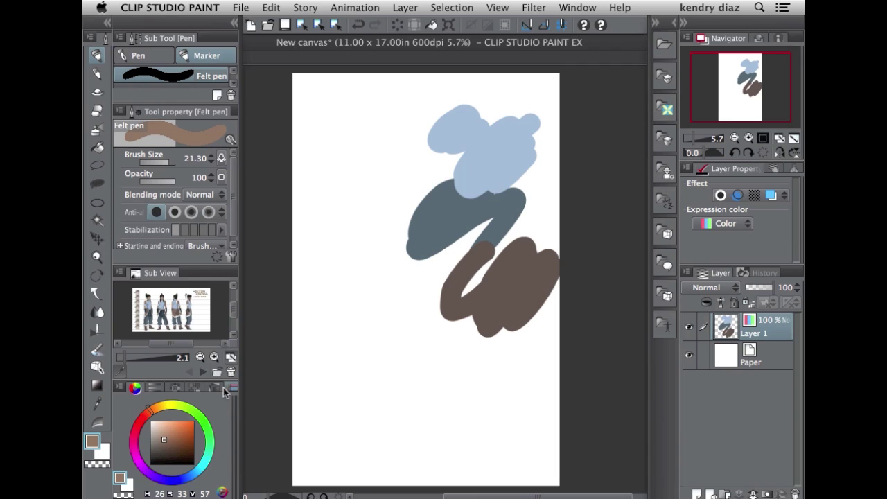
click(214, 356)
click(214, 357)
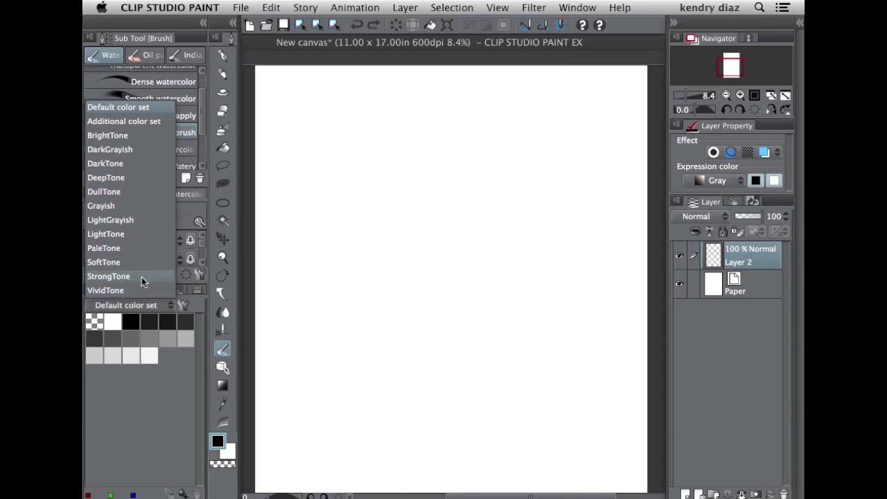
- Switch the Color Set palette to the Additional color set and look through its swatches
click(139, 121)
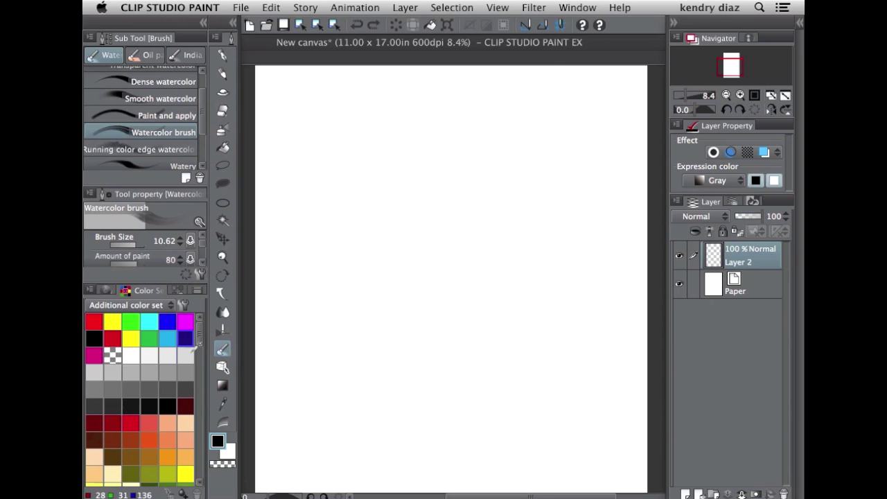
scroll(198, 341, down, 2)
scroll(197, 341, up, 2)
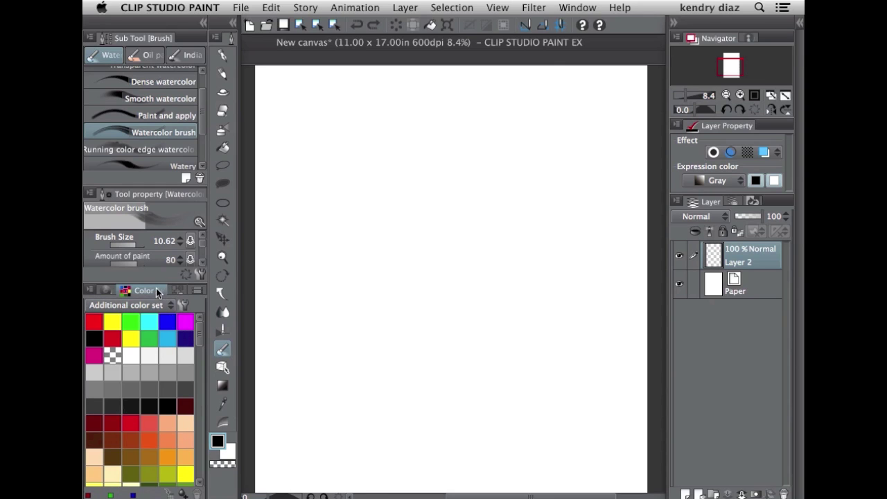
- Alternate between the Color Set and Color Wheel palettes, returning to the Color Set
click(108, 290)
click(154, 291)
click(107, 290)
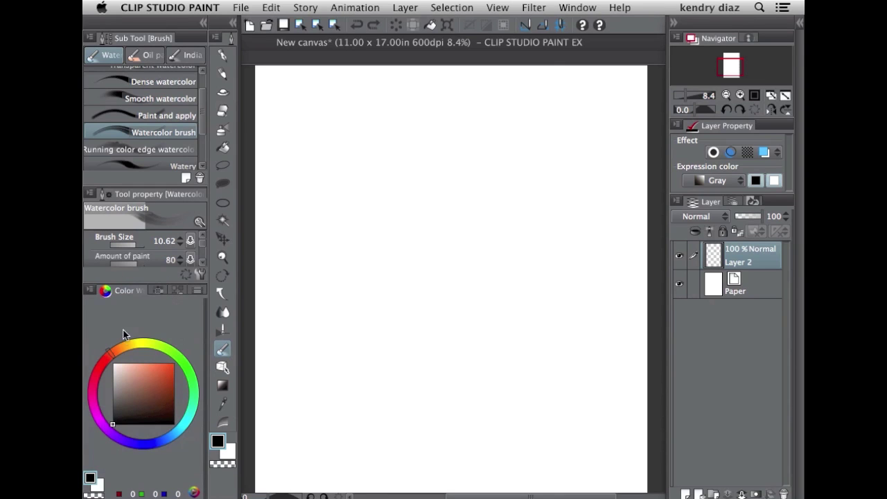
click(577, 8)
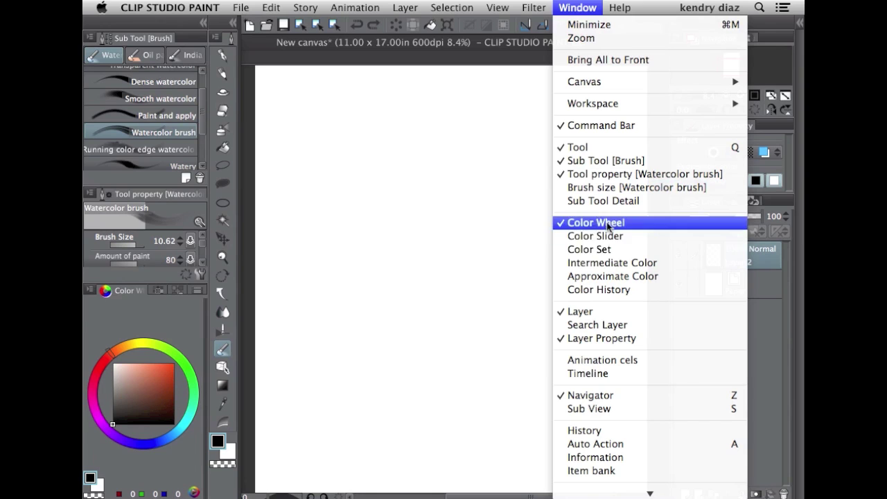
click(621, 251)
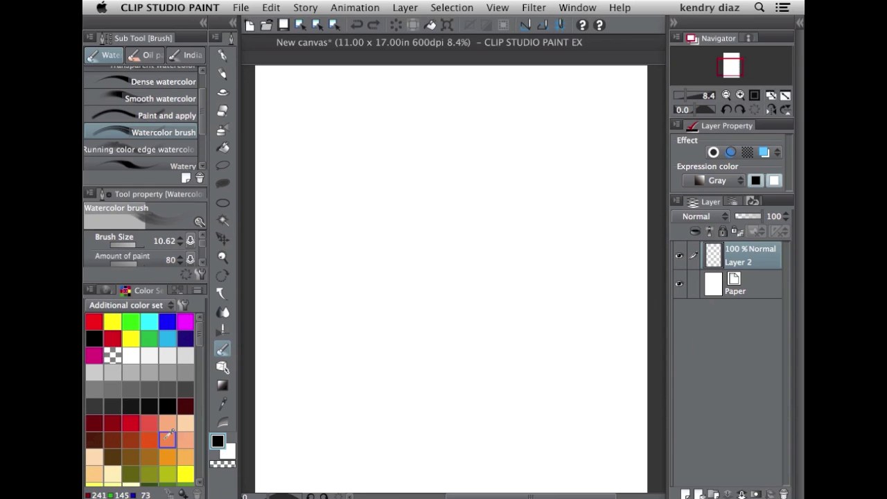
- Dock the Color Set palette in its own column, narrow it to six swatches per row, and show the Color Wheel
drag(199, 334, 201, 309)
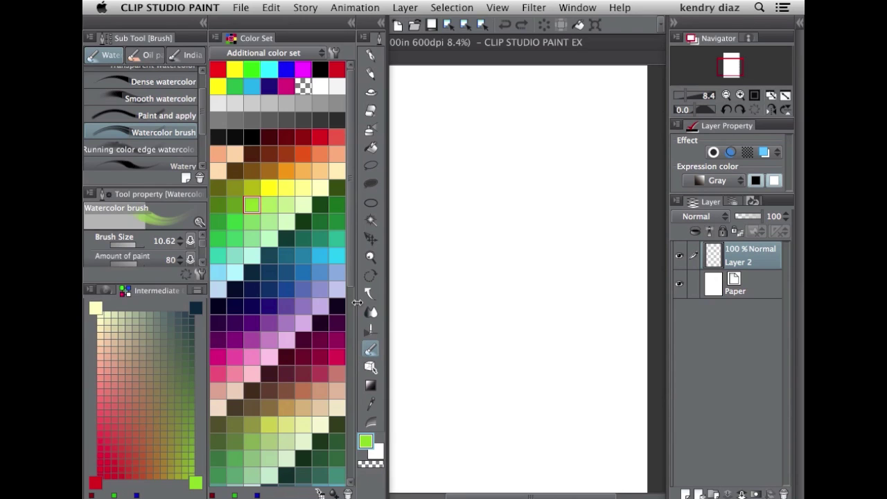
drag(354, 304, 315, 305)
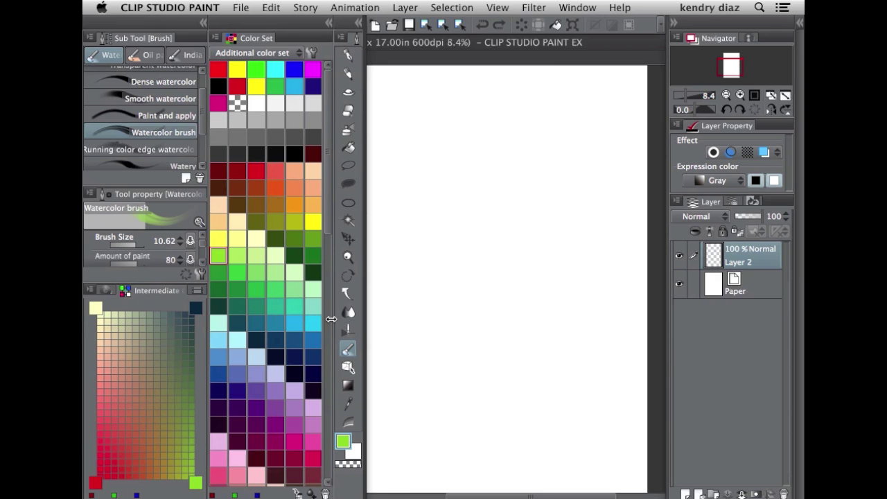
click(115, 290)
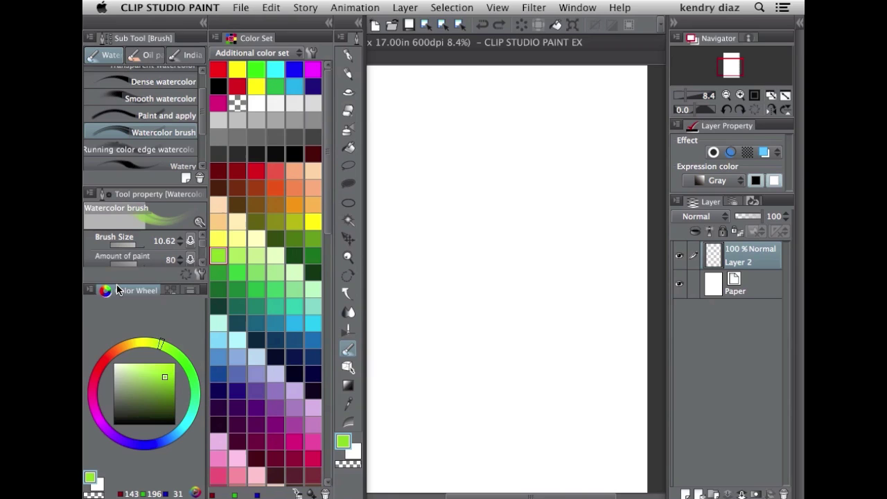
- Remove the docked tool column and float the Color Set palette over the lower part of the canvas
click(360, 45)
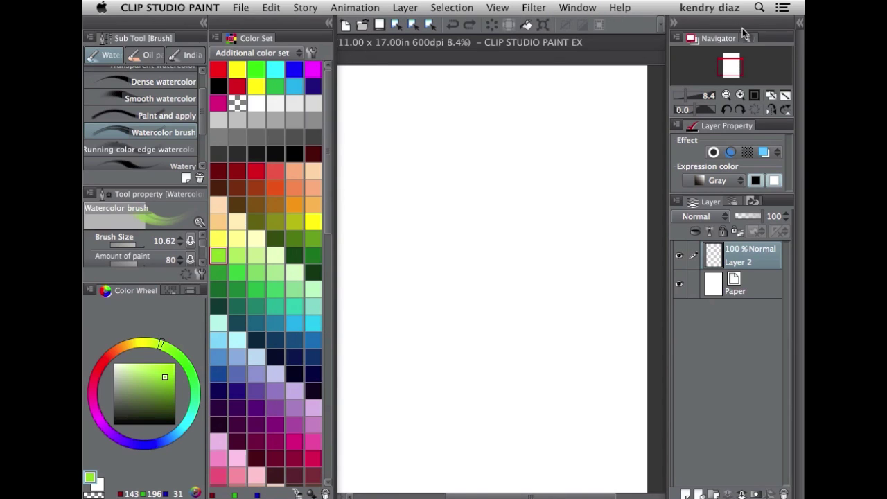
click(672, 23)
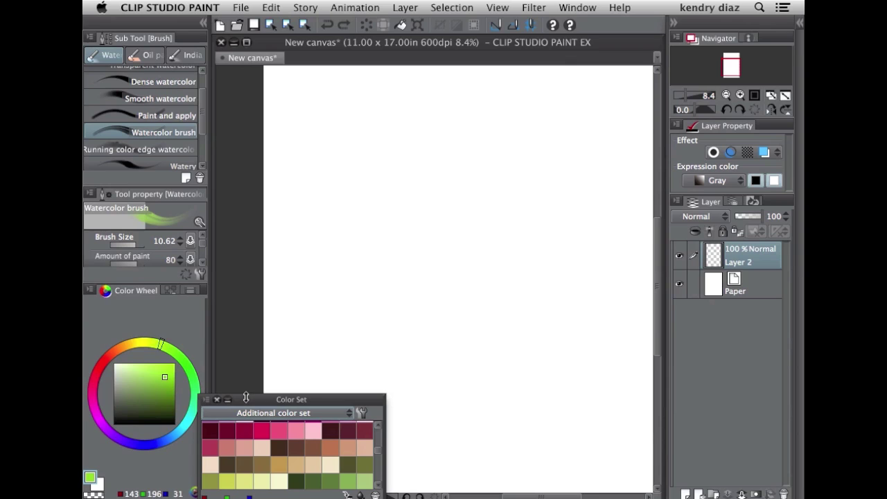
- Switch the color group from the Color Wheel to the Intermediate Color palette and browse the floating Color Set to its greens
click(170, 291)
click(106, 291)
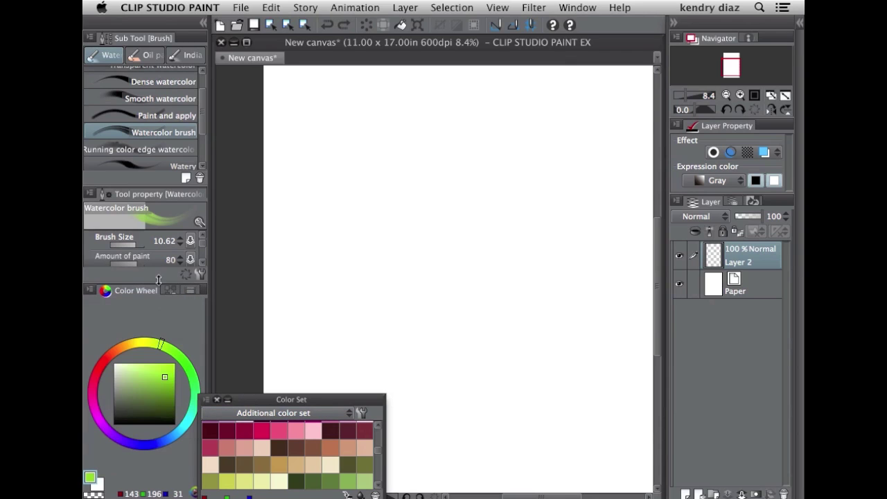
click(170, 291)
mouse_move(162, 392)
mouse_down()
mouse_move(161, 447)
mouse_move(178, 461)
mouse_move(191, 336)
mouse_up()
scroll(382, 447, down, 10)
scroll(382, 448, up, 6)
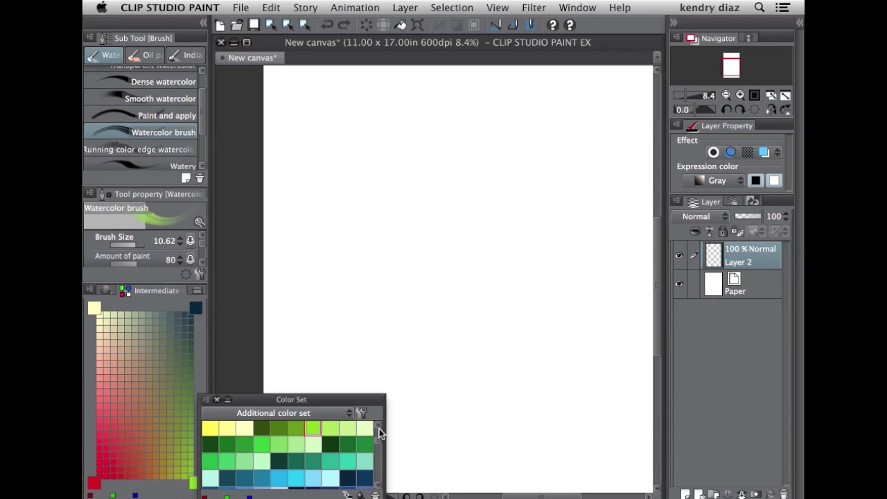
- Show and hide the floating Sub View with the 3D pose image, and pick a medium green from the Color Set
key(super+shift+0)
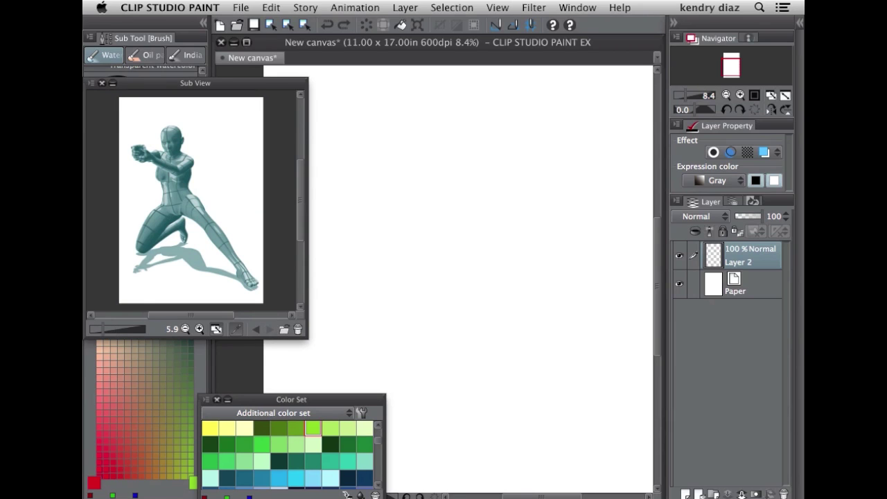
key(super+shift+0)
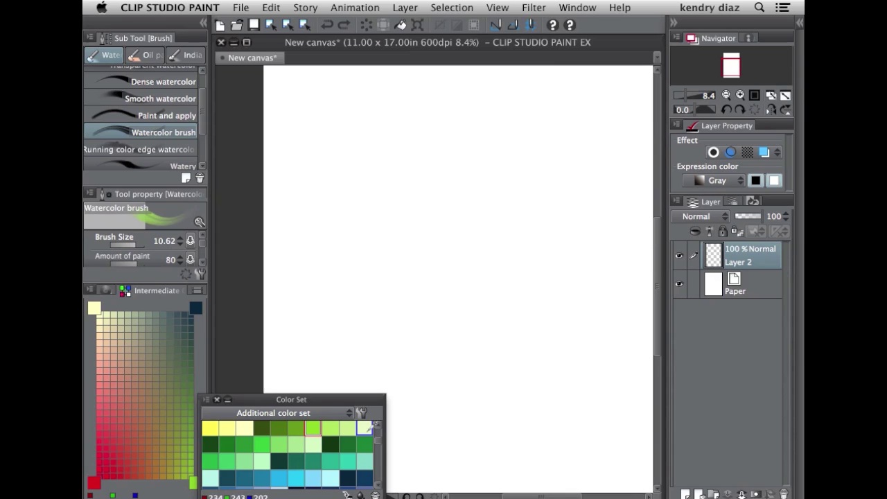
click(365, 444)
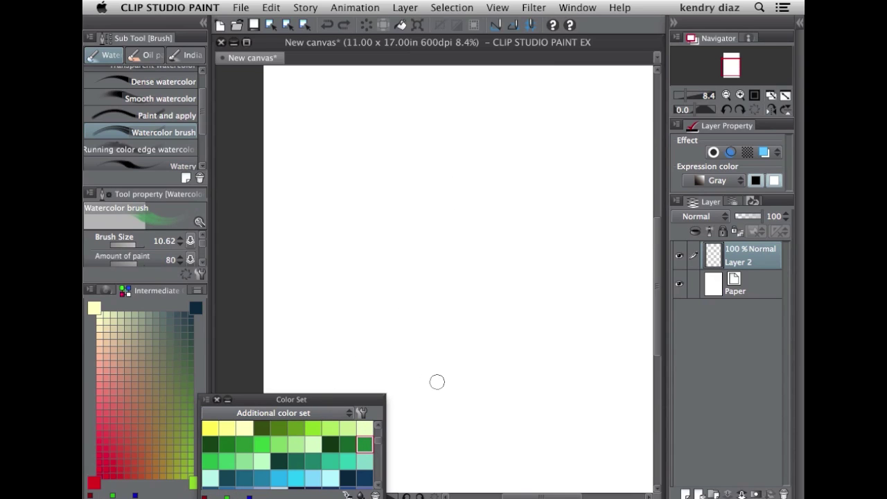
- Show Sub View docked above the Intermediate Color palette and set the model sheet's zoom to 11.2 on the front view
key(super+shift+0)
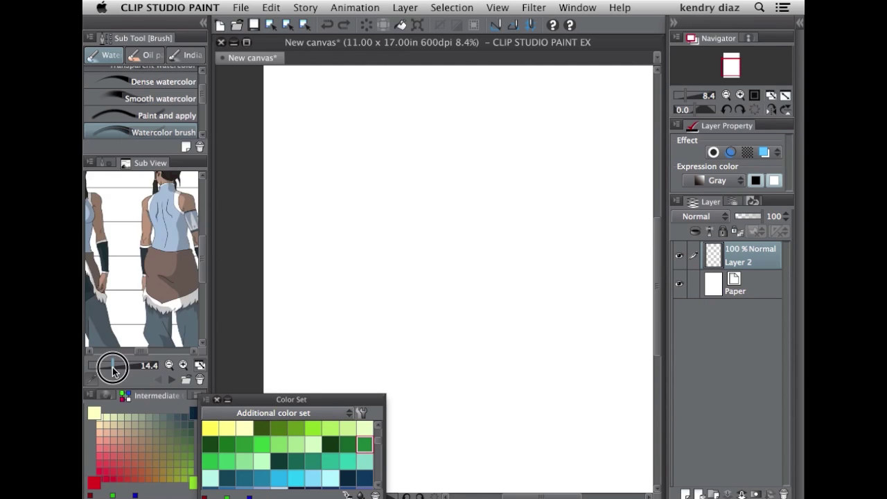
drag(109, 362, 138, 353)
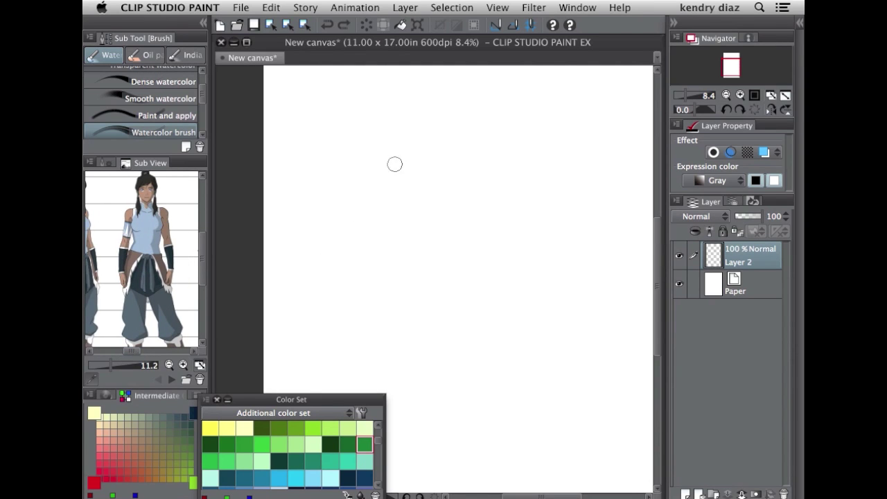
mouse_move(329, 190)
mouse_down()
mouse_move(422, 176)
mouse_move(394, 207)
mouse_move(411, 218)
mouse_move(447, 208)
mouse_up()
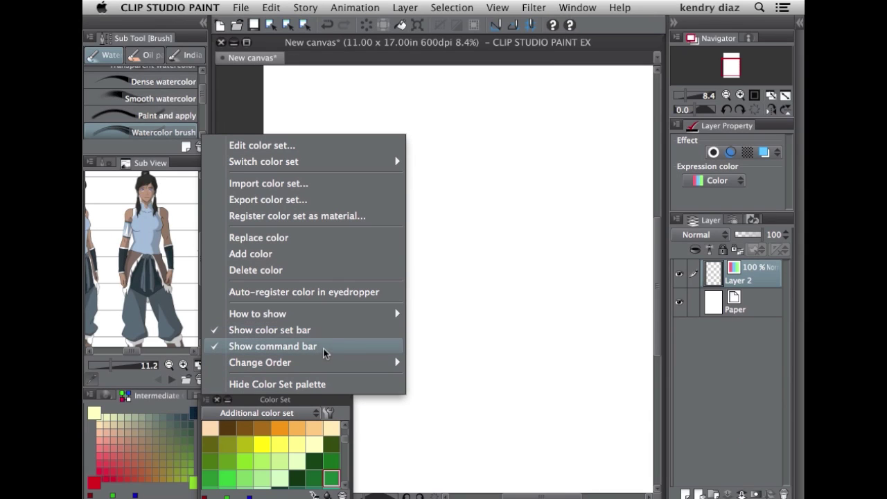
- Set the Color Set swatches to small size and narrow the floating palette
mouse_move(333, 313)
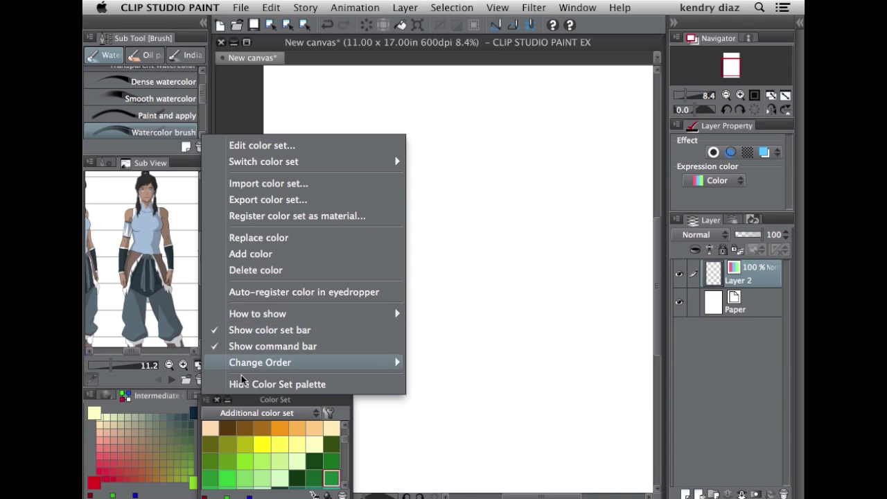
click(428, 392)
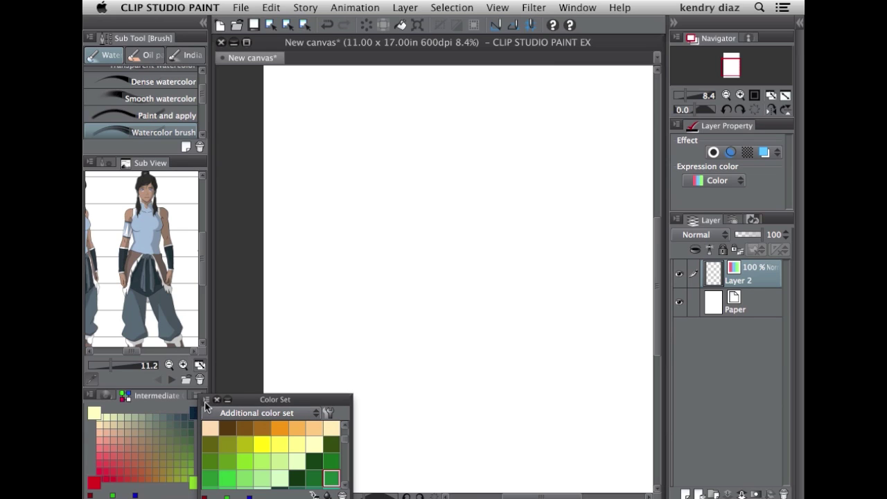
click(206, 404)
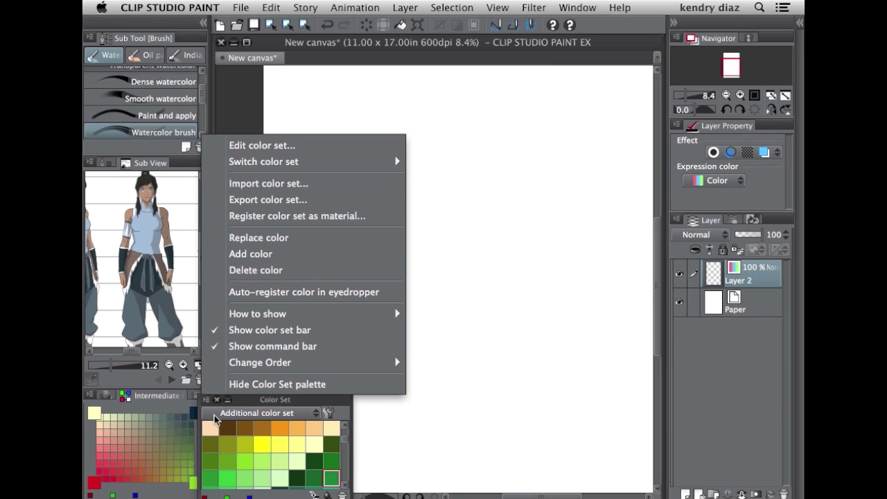
mouse_move(301, 317)
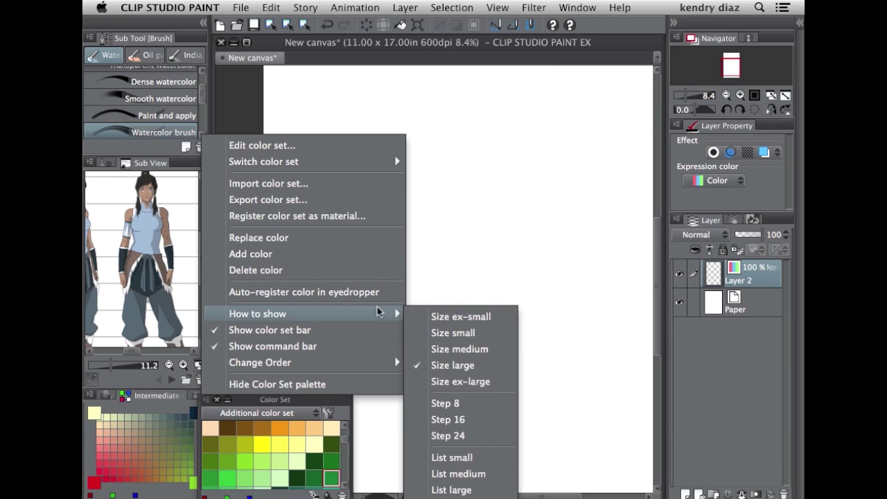
click(483, 335)
drag(350, 440, 283, 441)
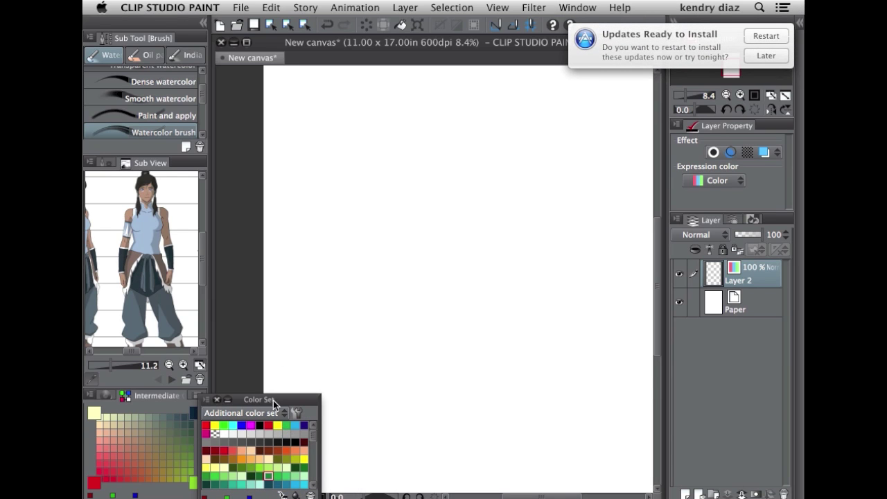
drag(277, 398, 291, 396)
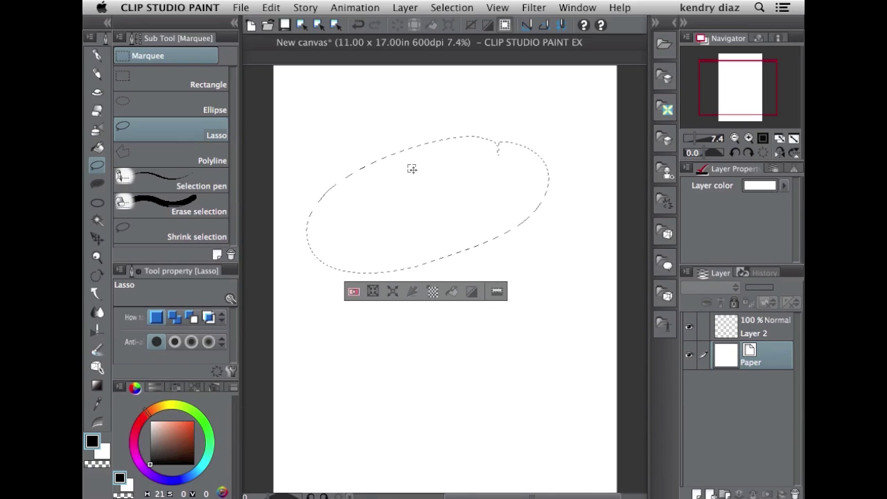
- Clear the lasso selection and redraw it freehand, finishing with a rounded selection on the upper part of the page
key(super+d)
mouse_move(445, 271)
mouse_down()
mouse_move(537, 188)
mouse_move(485, 257)
mouse_up()
key(super+d)
mouse_move(503, 143)
mouse_down()
mouse_move(366, 234)
mouse_move(532, 161)
mouse_up()
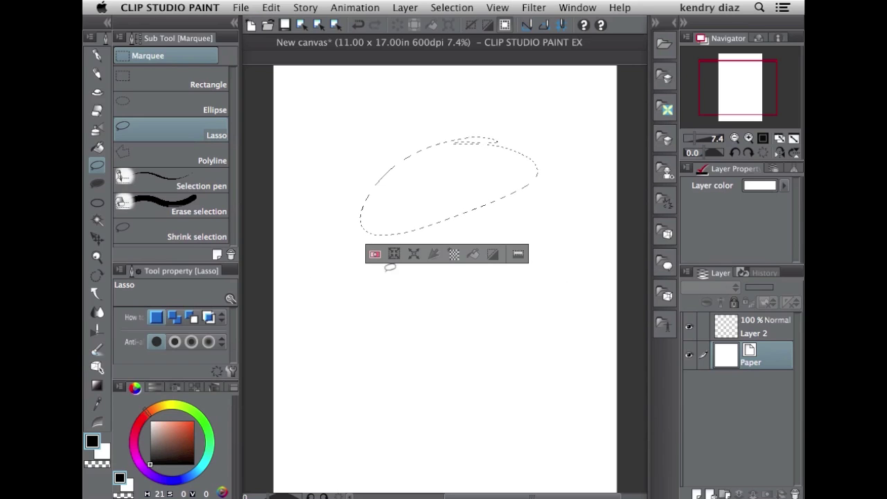
- Fill the lasso selection with a 25% density square tone at a 45 degree angle and lower its screen frequency to 5.0
click(454, 255)
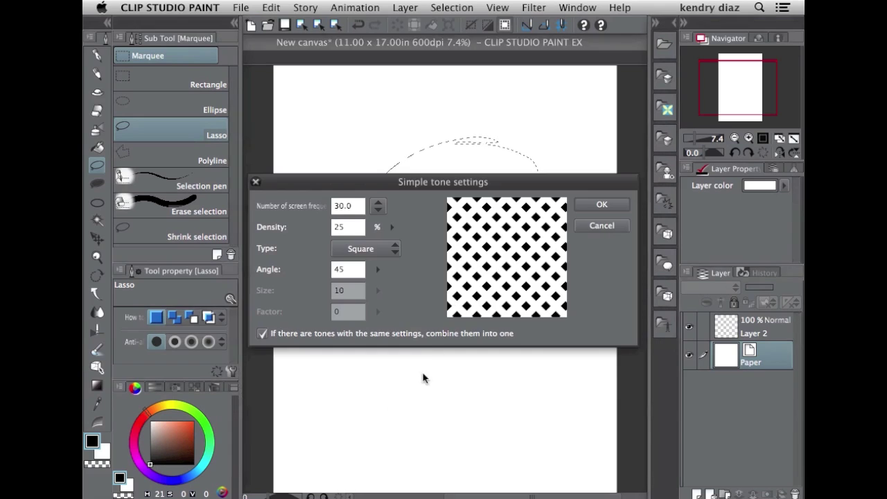
click(601, 207)
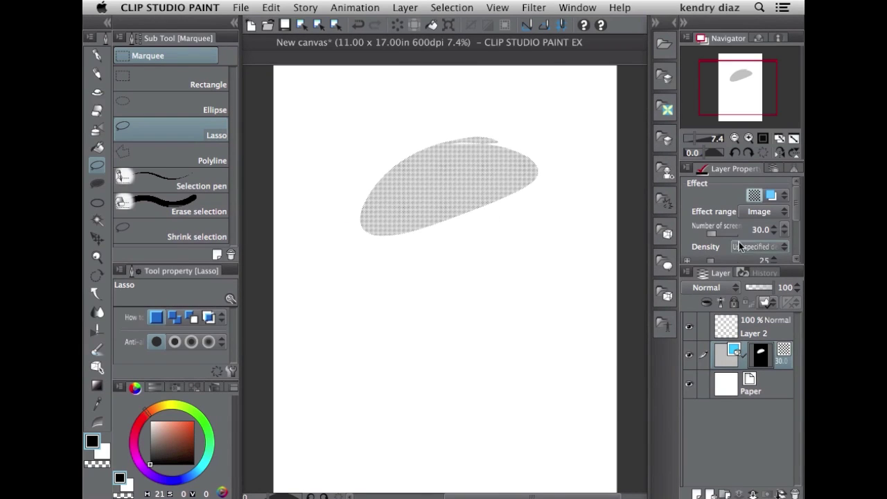
drag(715, 235, 707, 233)
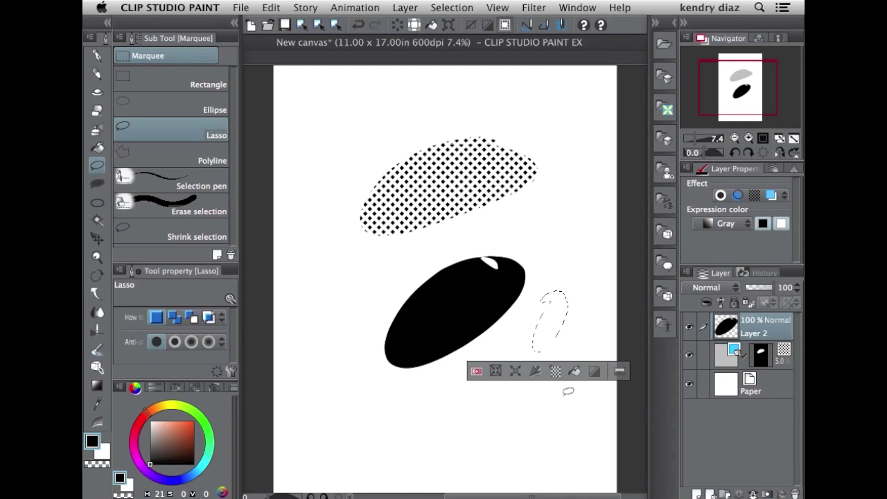
- Draw several freehand lasso selections around the black shape, clearing each one before drawing another
key(super+d)
mouse_move(334, 257)
mouse_down()
mouse_move(356, 351)
mouse_move(394, 328)
mouse_up()
key(super+d)
drag(433, 236, 351, 319)
drag(317, 341, 339, 354)
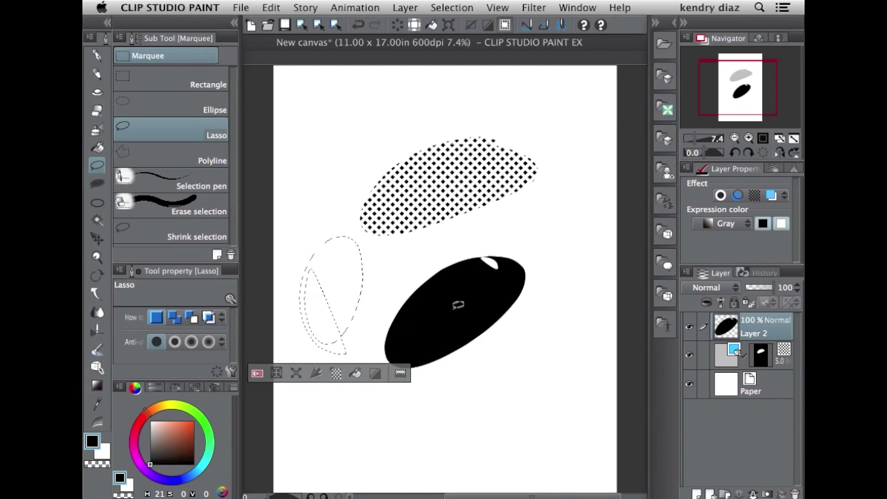
key(super+d)
mouse_move(335, 399)
mouse_down()
mouse_move(351, 229)
mouse_move(322, 246)
mouse_up()
click(385, 420)
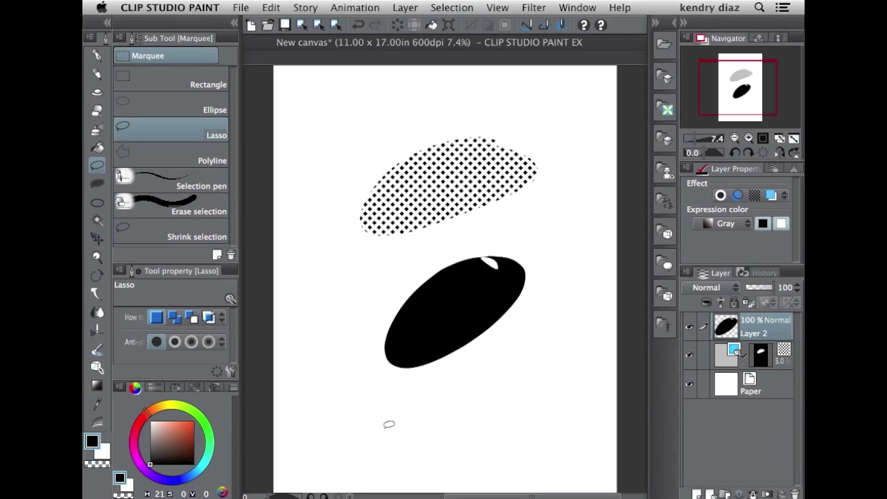
mouse_move(566, 241)
mouse_down()
mouse_move(572, 312)
mouse_move(581, 250)
mouse_up()
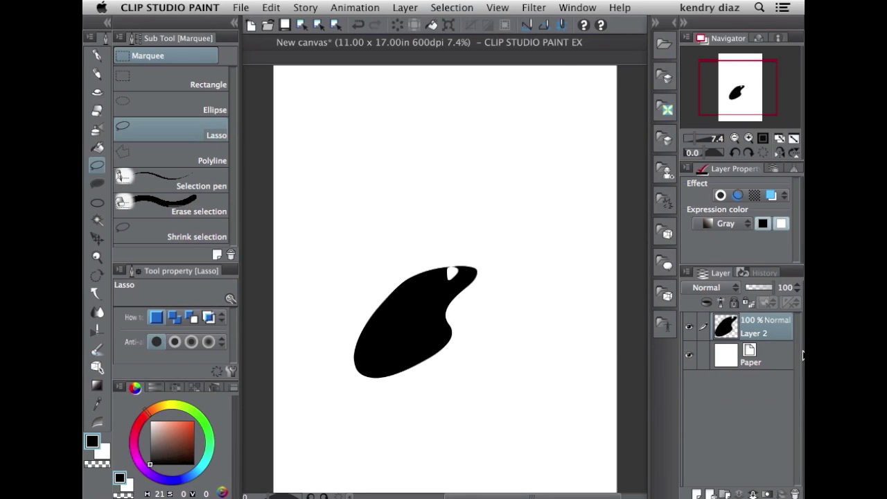
- Select the black shape on Layer 2 and shrink the selection twice, using a larger shrinking width the second time
super+click(725, 326)
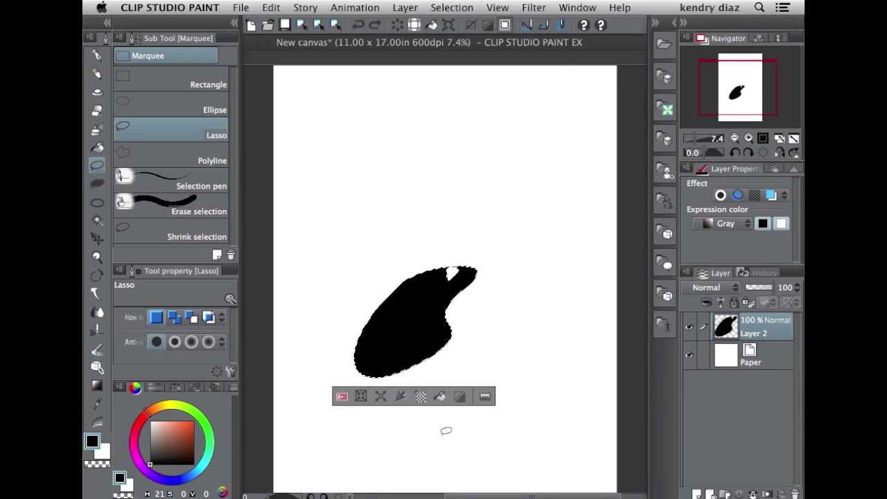
click(361, 397)
click(526, 230)
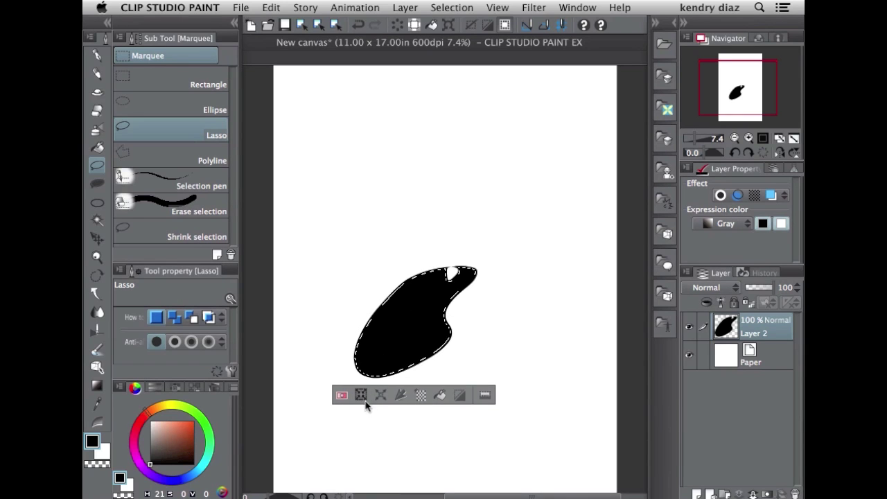
click(363, 401)
click(458, 231)
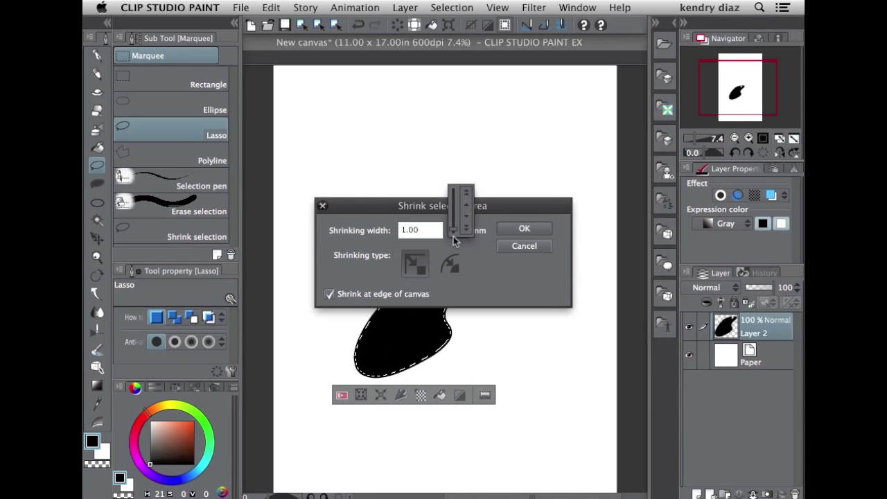
drag(457, 232, 465, 209)
click(524, 230)
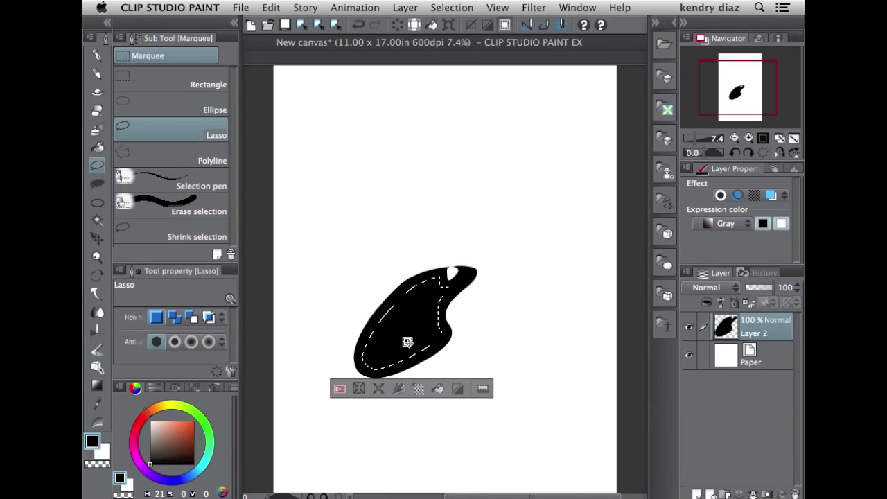
- Delete the selected interior of the shape, undo the deletion, and fill the selection with medium gray (H 21, S 0, V 47)
key(Delete)
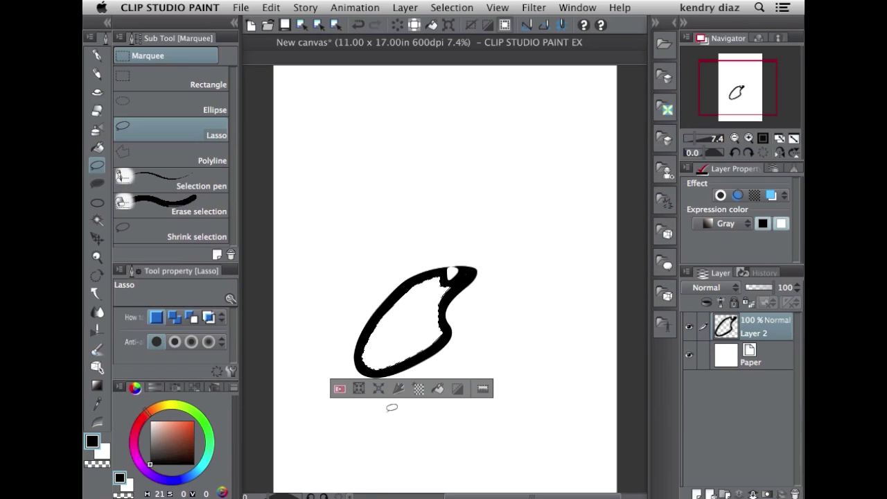
key(super+z)
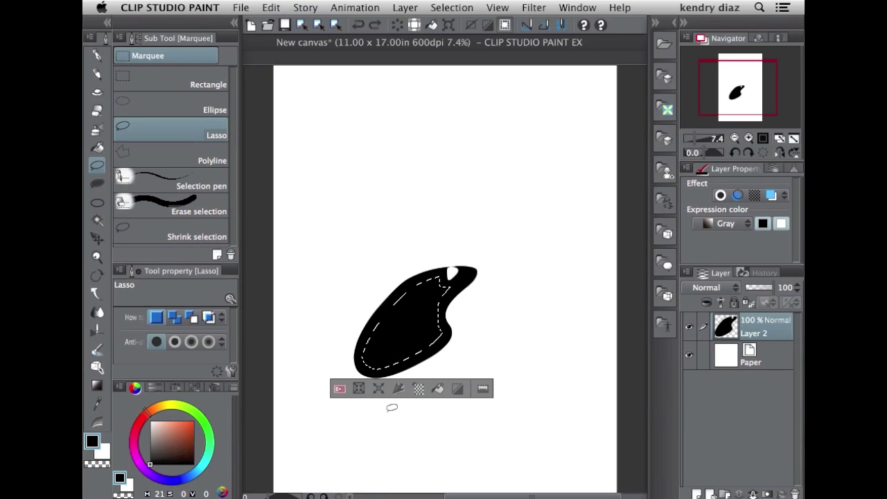
click(189, 427)
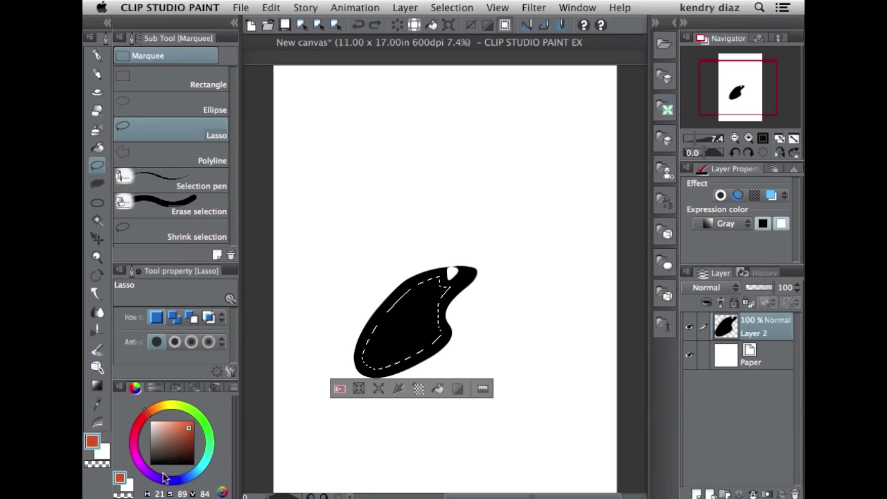
click(150, 443)
click(437, 389)
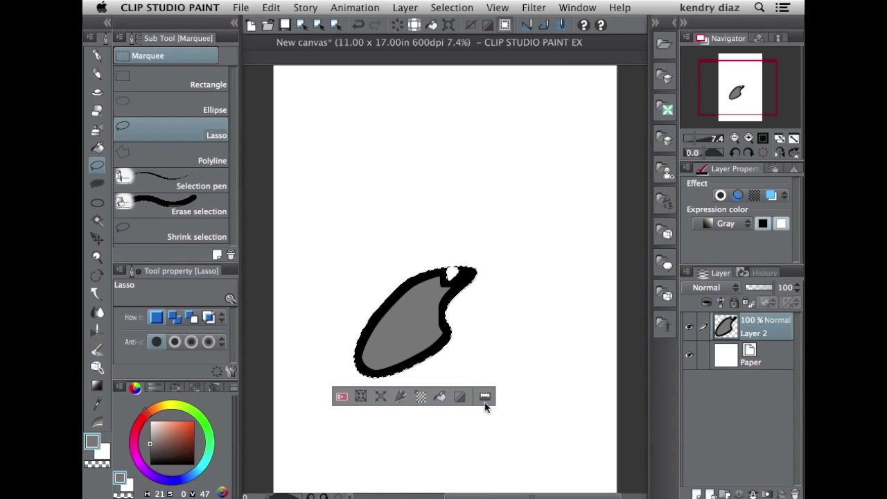
- Add the Import Pattern from Image command to the Selection Launcher, placed after the quick mask command
click(487, 399)
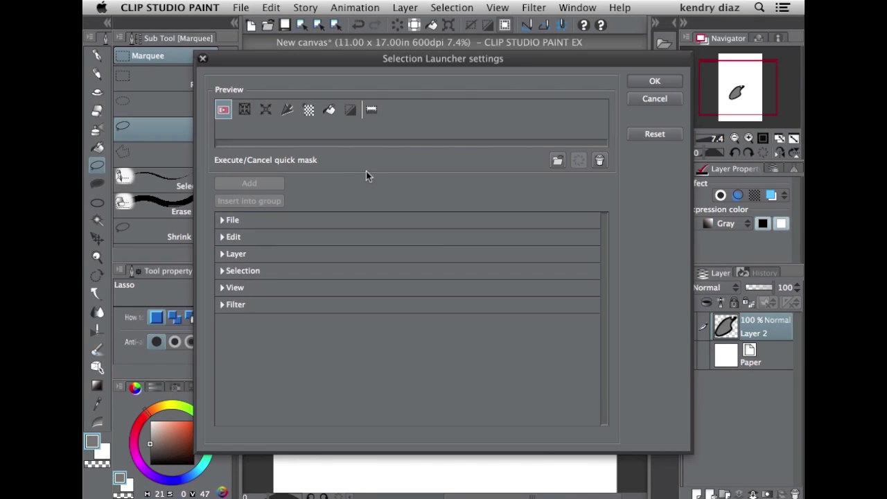
click(223, 219)
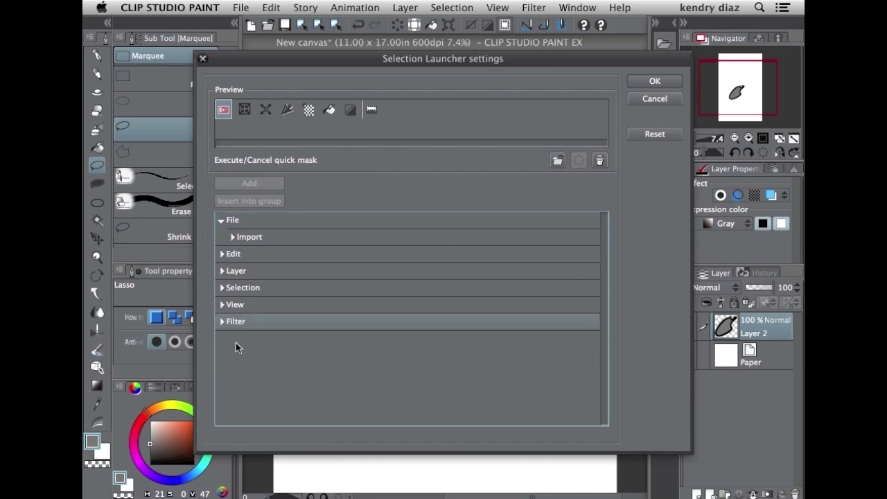
click(232, 237)
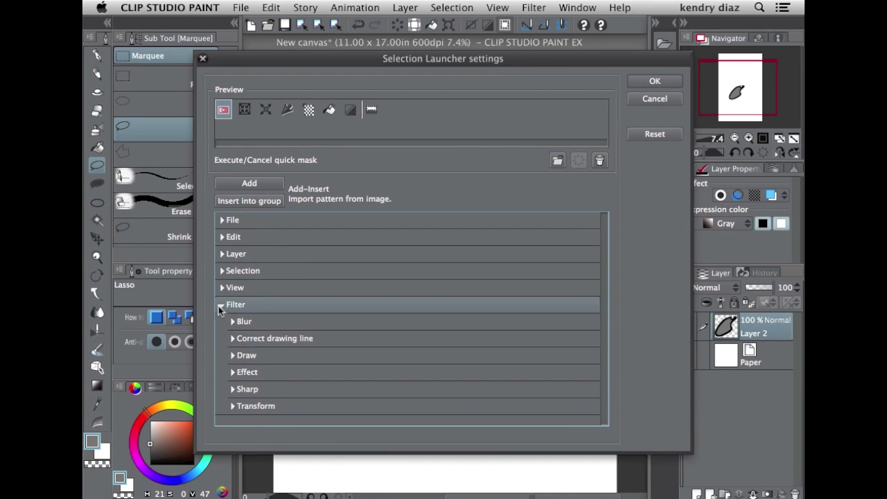
click(221, 305)
click(222, 219)
click(231, 237)
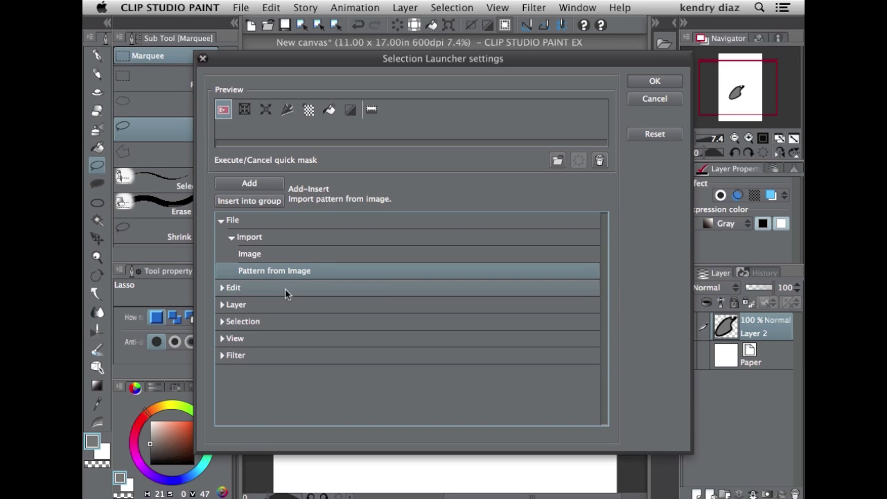
click(267, 186)
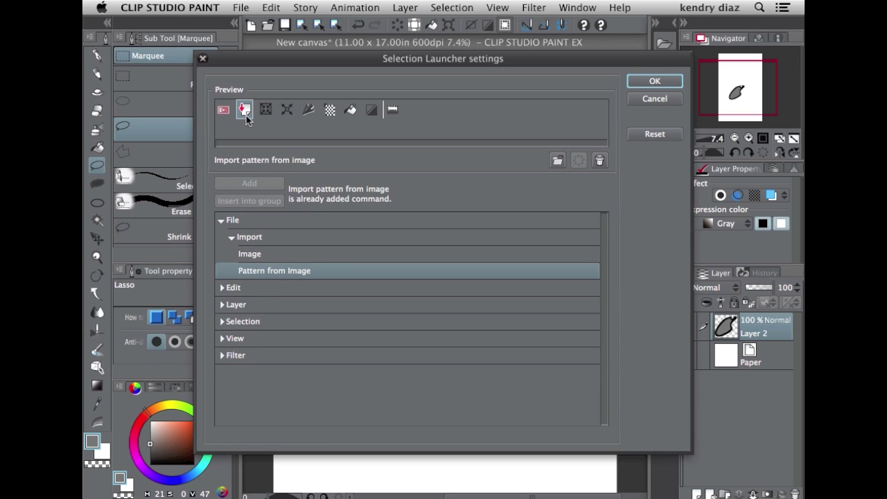
click(654, 81)
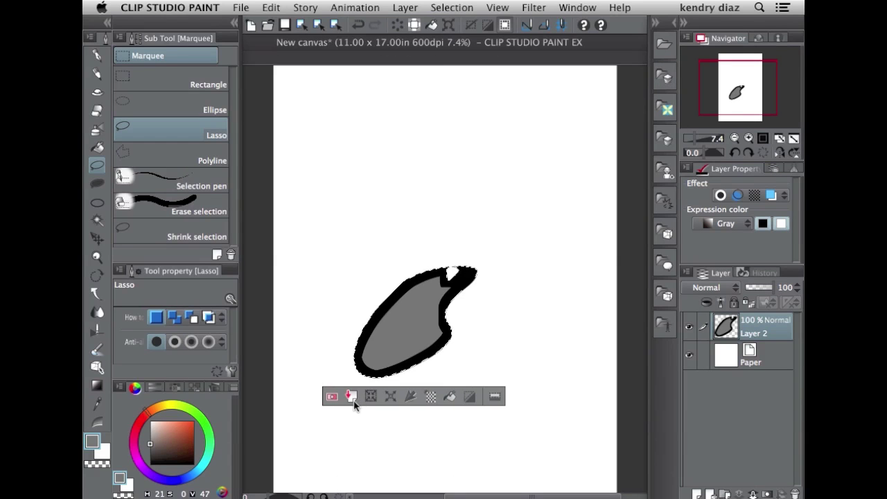
- Import 3d model pose.jpg as a pattern filling the selected shape and inspect the repeated figures closely
click(352, 398)
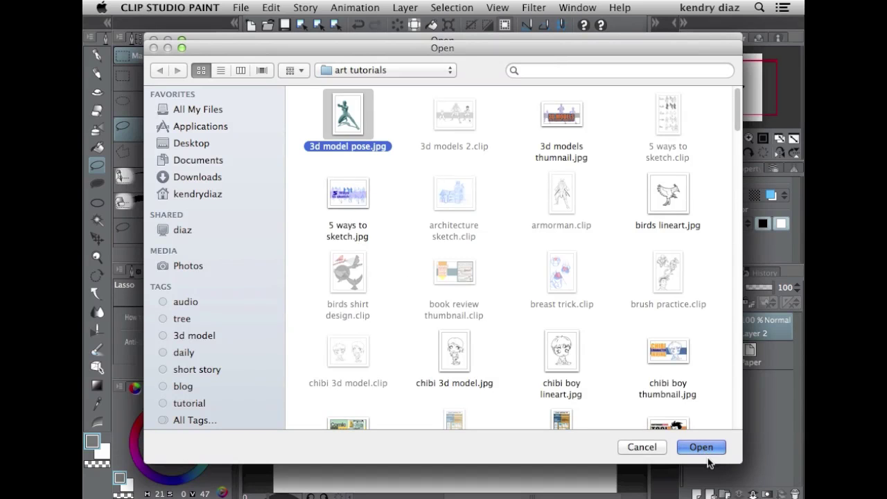
click(701, 447)
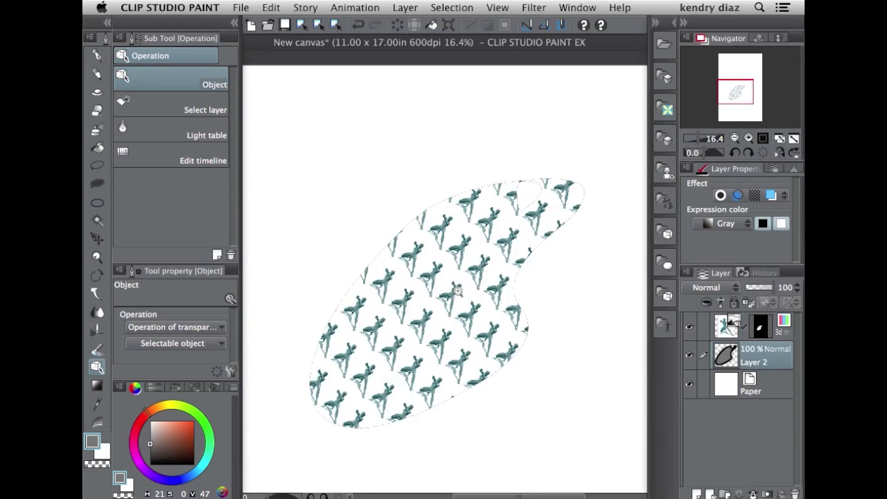
click(457, 291)
alt+click(550, 303)
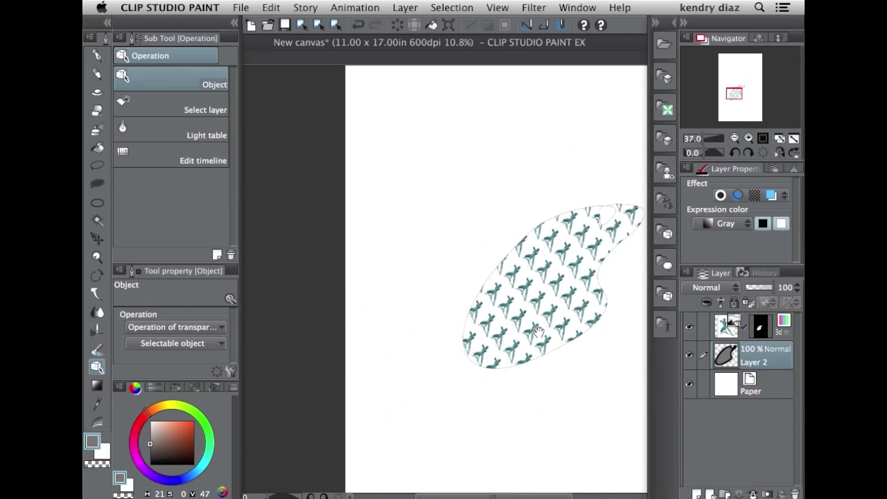
drag(521, 319, 503, 254)
drag(509, 332, 515, 335)
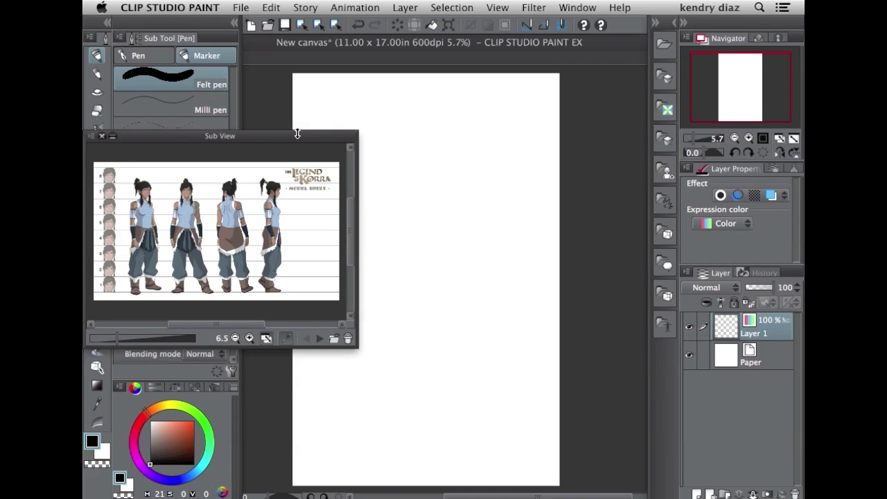
- Toggle the Sub View model sheet on and off while painting two thick black Felt pen scribbles on the canvas's upper part
key(F1)
key(F1)
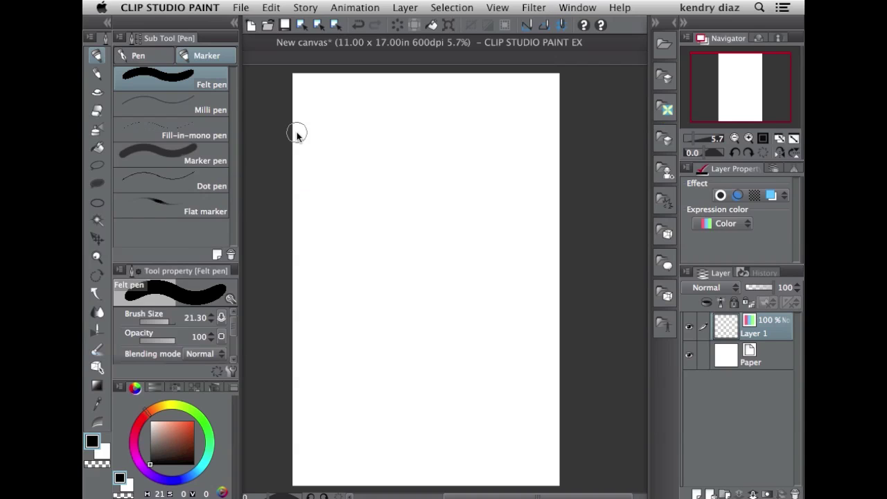
key(F1)
mouse_move(444, 187)
mouse_down()
mouse_move(393, 239)
mouse_move(468, 234)
mouse_up()
key(F1)
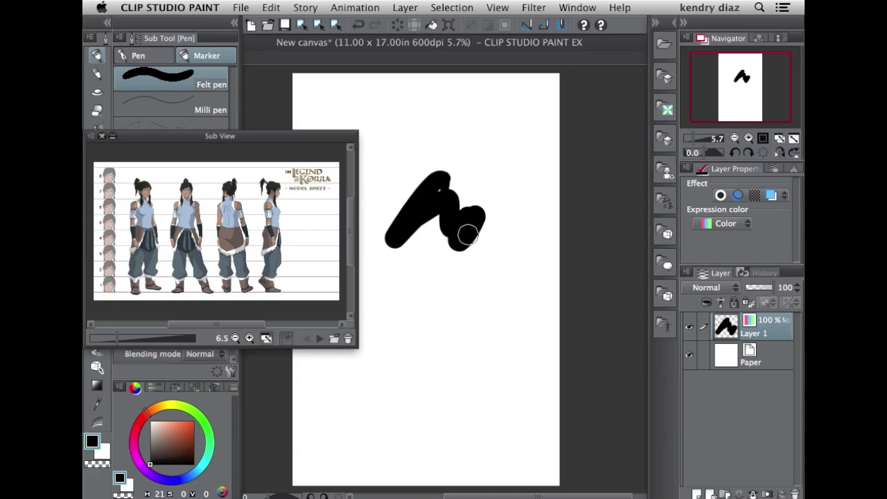
drag(465, 149, 516, 167)
- Switch the Sub View to the head studies sheet, toggle the palette, and paint another black scribble beside the first ones
click(320, 339)
key(F1)
key(F1)
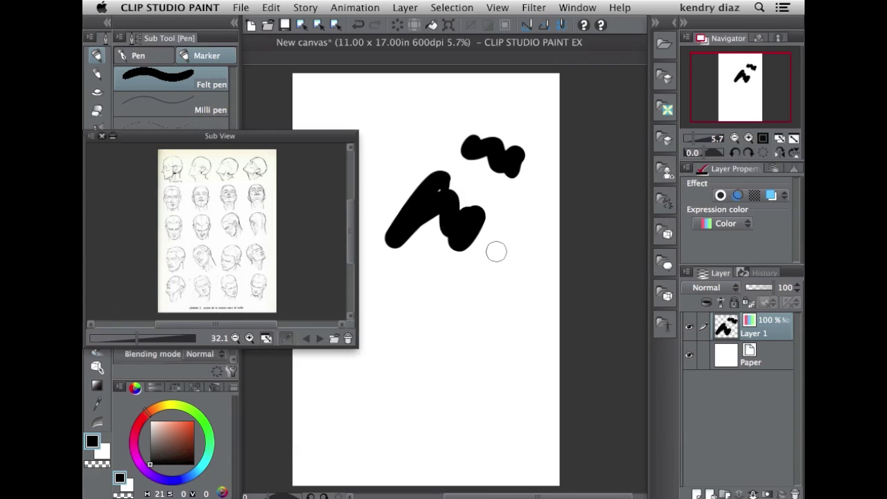
key(F1)
drag(522, 190, 516, 269)
key(F1)
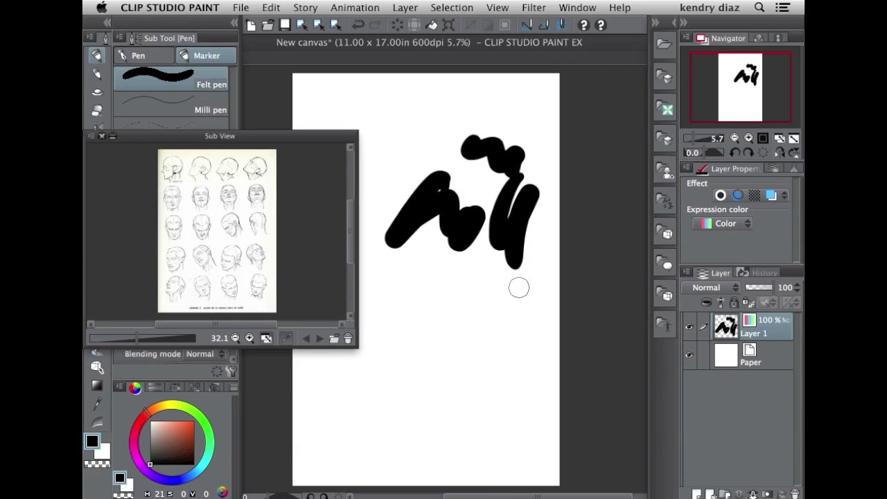
- Hide the Sub View palette and show it again, doing so twice
click(593, 7)
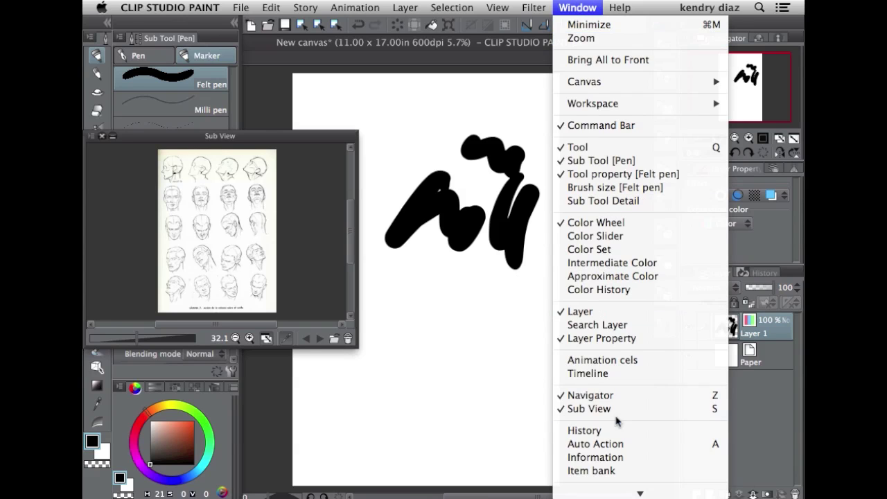
click(636, 410)
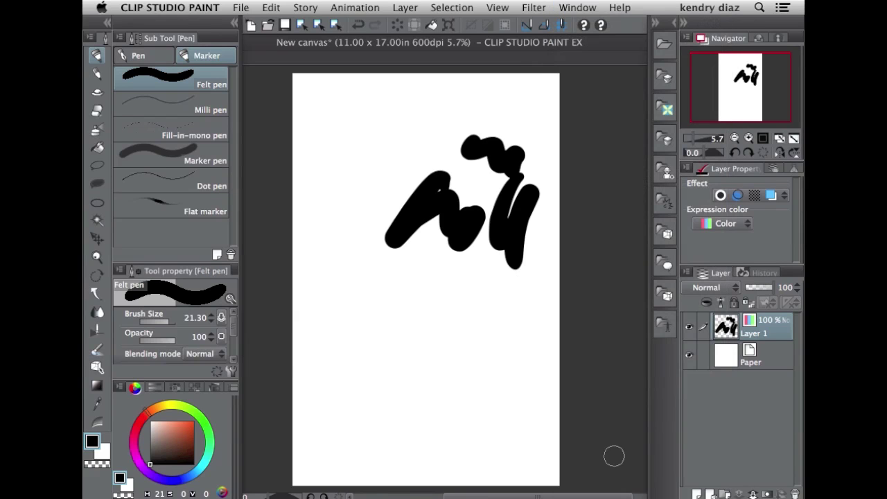
click(584, 8)
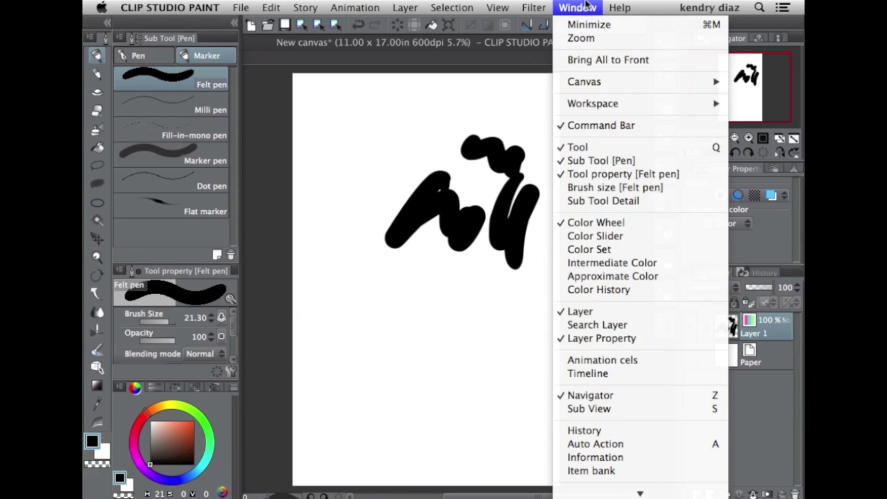
click(635, 410)
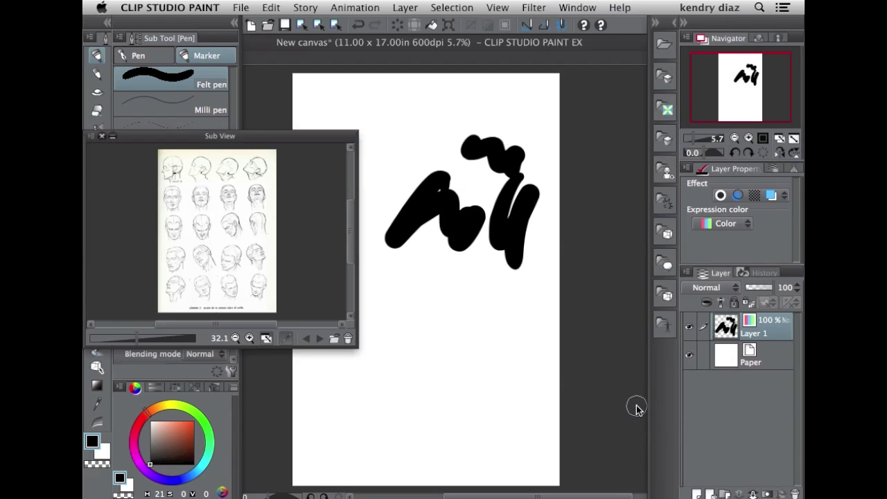
click(583, 8)
key(s)
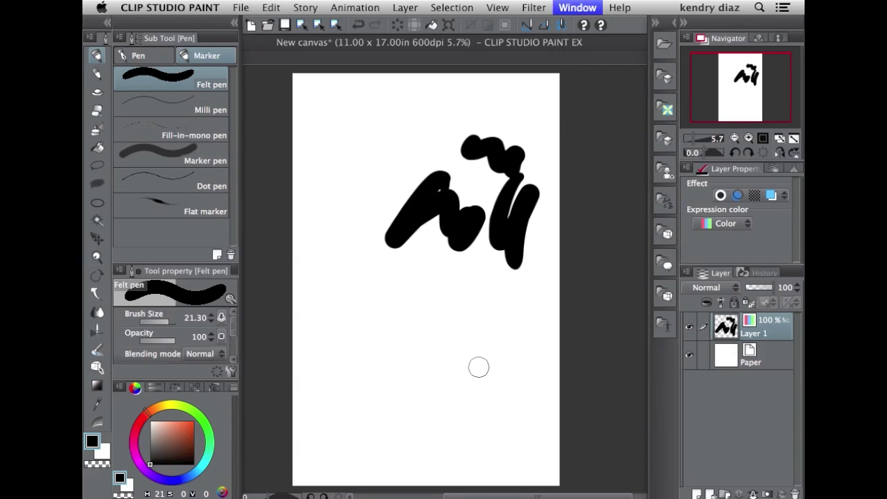
key(s)
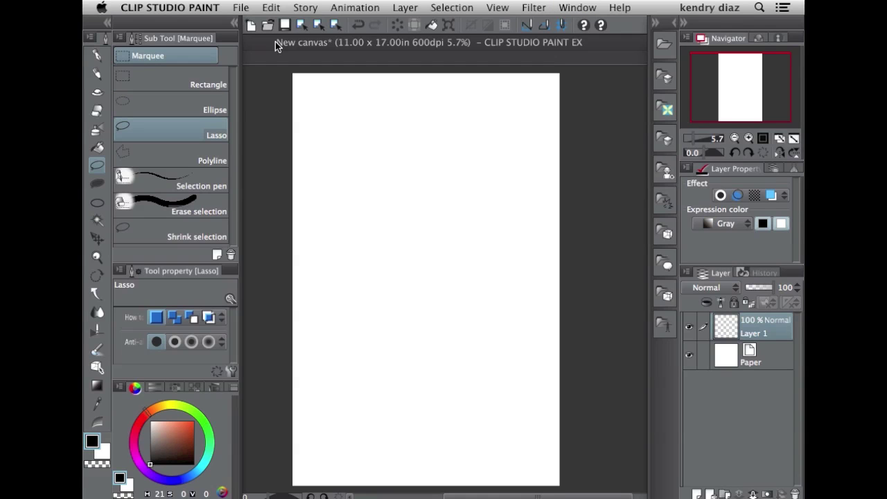
- Open the Shortcut Settings and examine the CLIP STUDIO PAINT, File and Animation command groups of the main menu, collapsing each one again
click(191, 10)
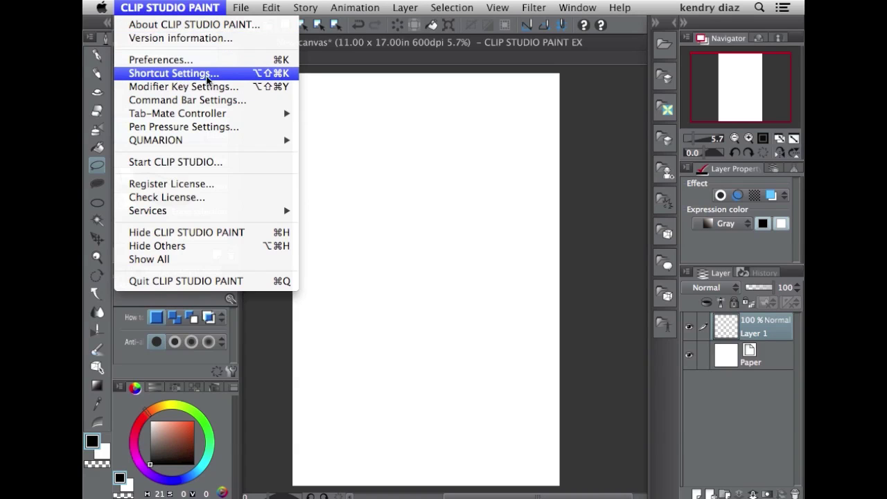
click(197, 75)
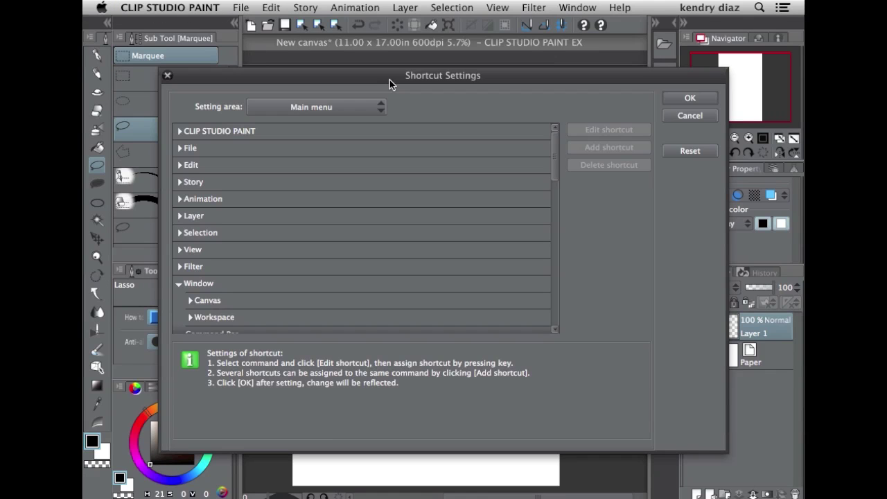
click(179, 131)
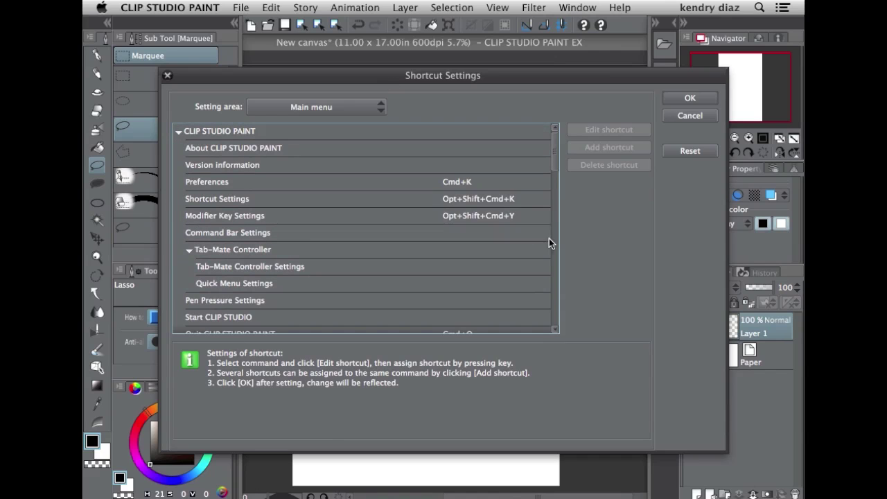
click(182, 131)
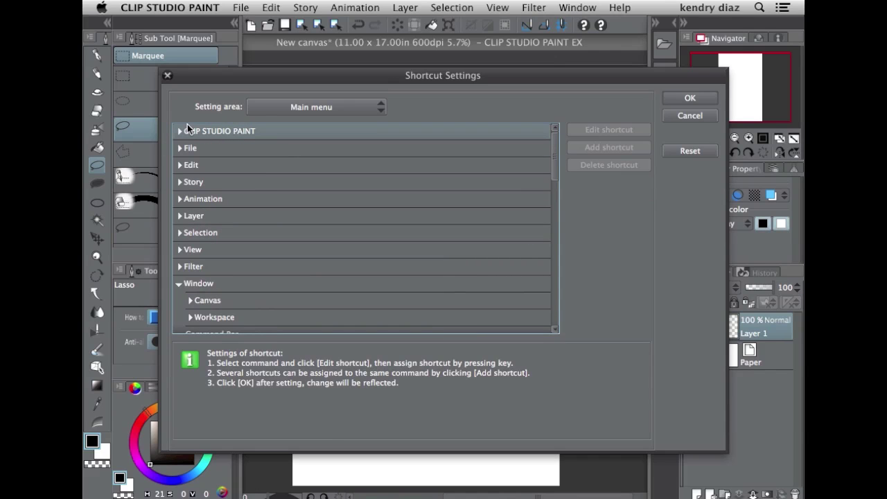
click(185, 147)
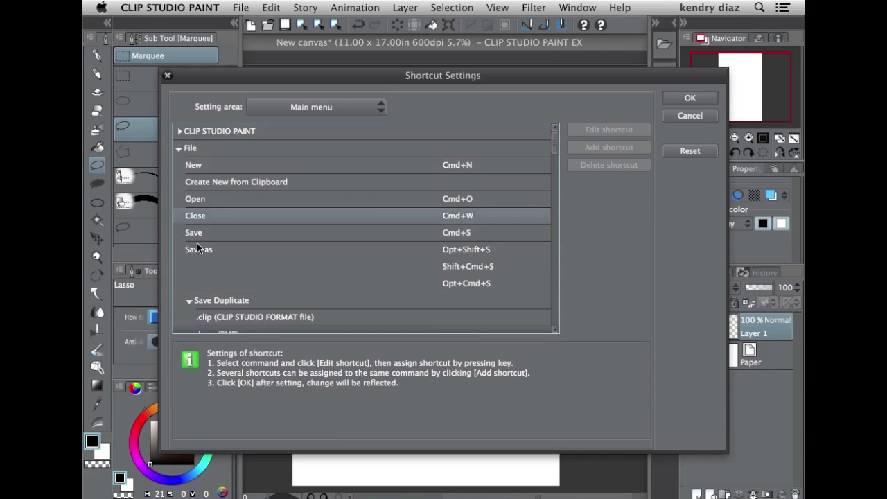
click(186, 148)
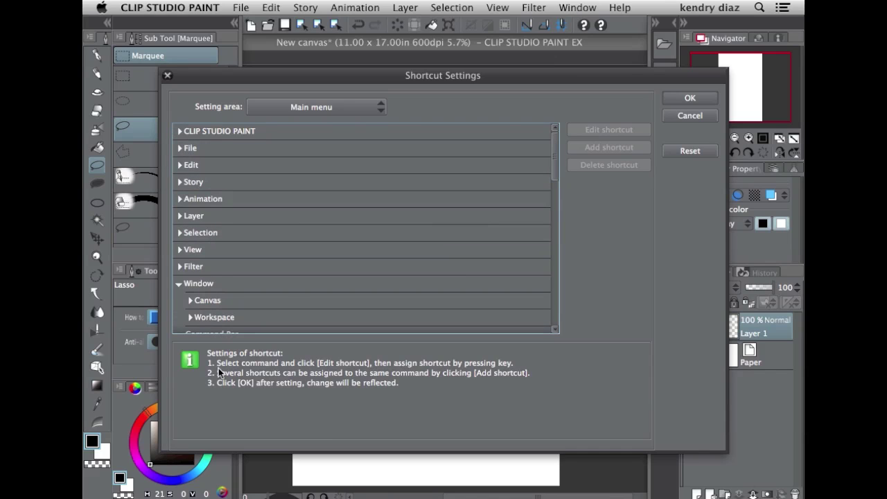
click(187, 199)
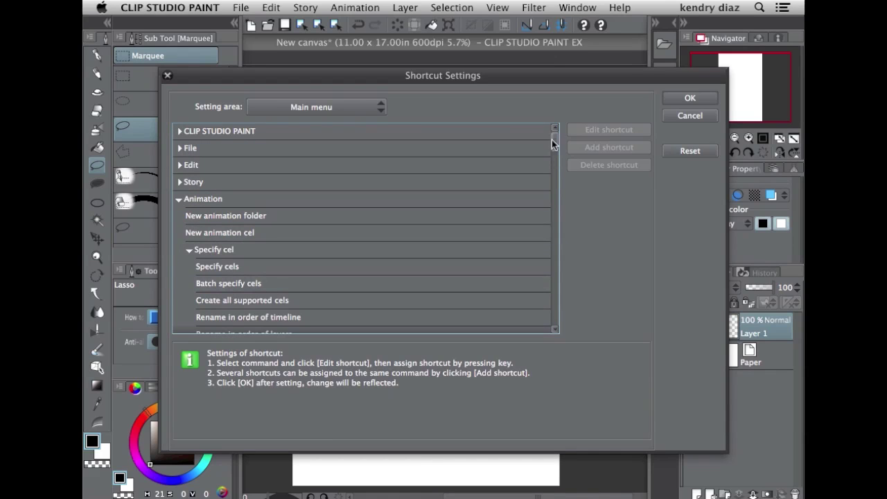
scroll(552, 139, down, 2)
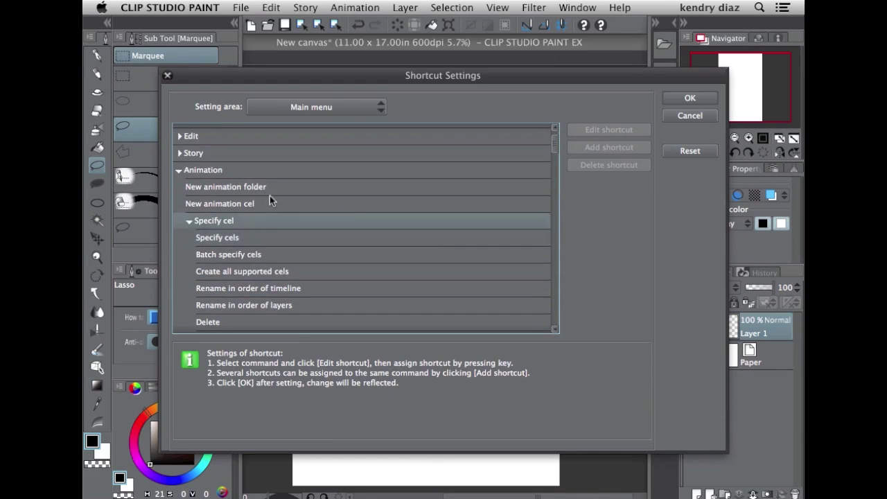
click(179, 169)
- Try V and B as the shortcut for the Tool command in the Window group, and set it back to Q
drag(554, 142, 547, 205)
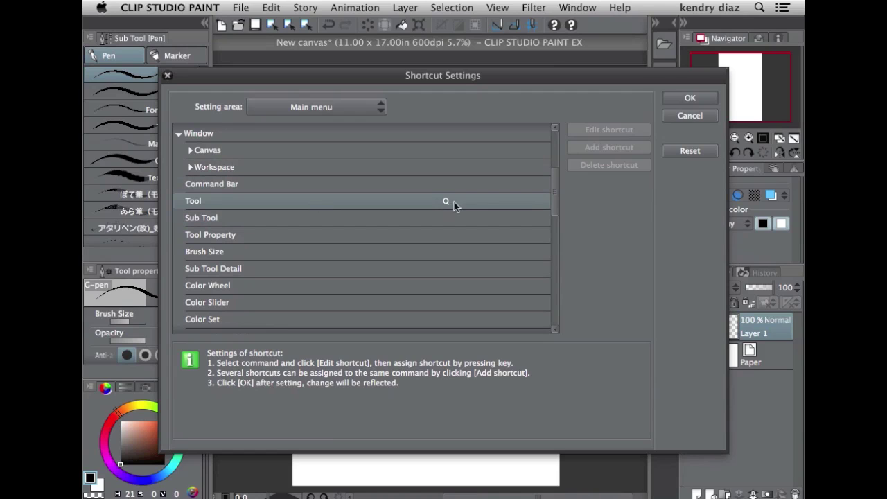
scroll(239, 170, down, 2)
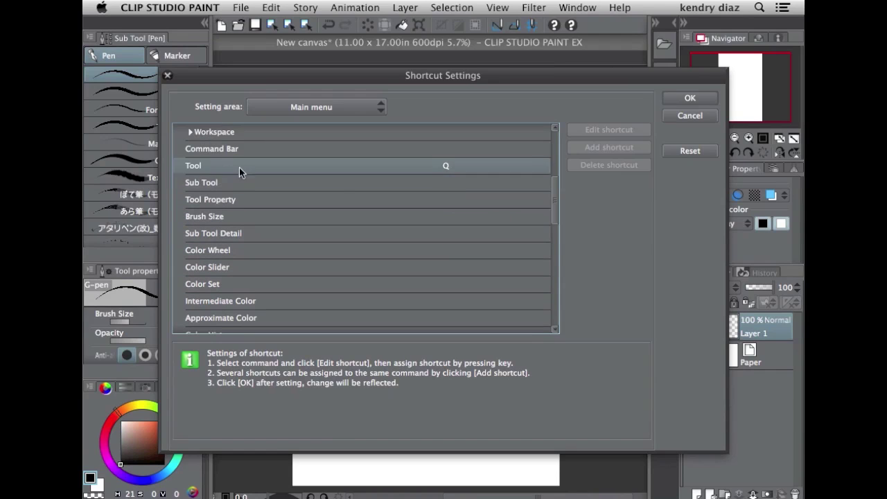
click(445, 169)
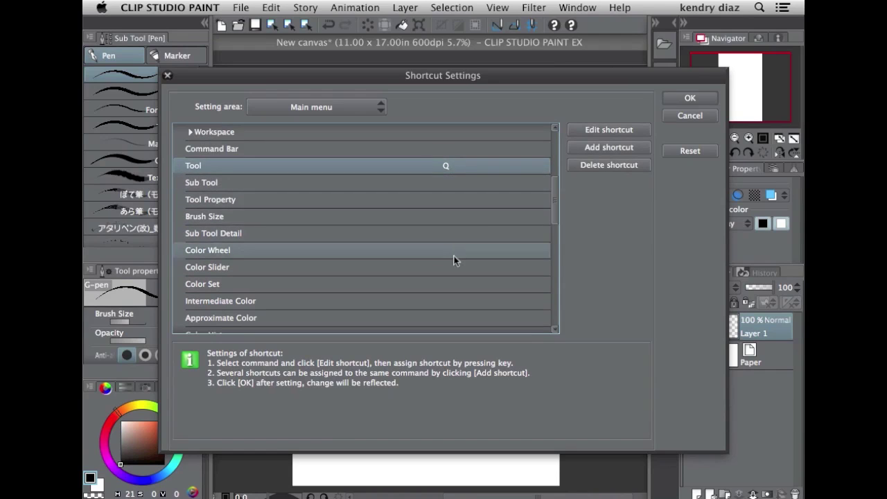
click(626, 131)
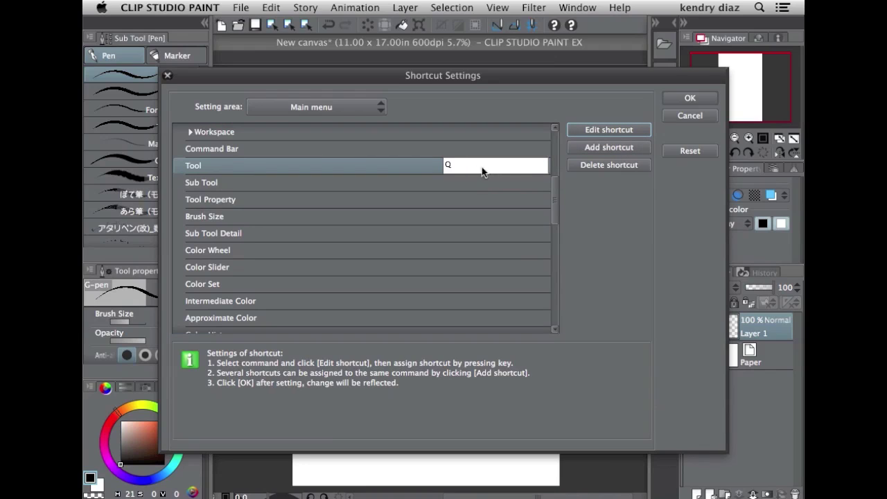
click(462, 166)
key(v)
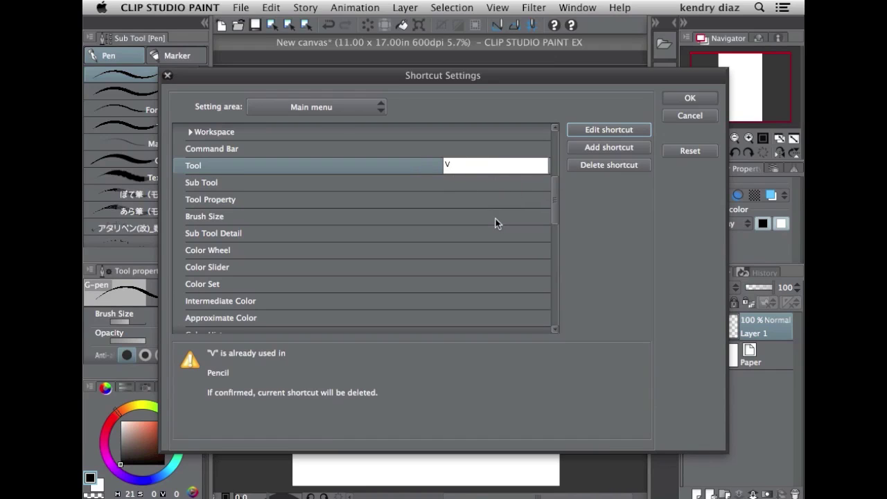
key(b)
key(q)
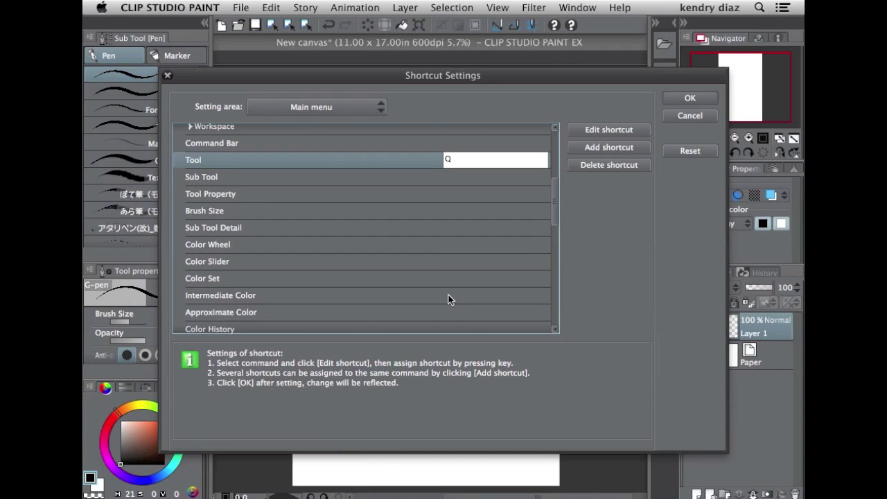
- Examine the shortcuts assigned to the remaining Window palettes, including Navigator, Sub View, Auto Action and the Material entries
drag(553, 198, 544, 272)
drag(544, 267, 544, 261)
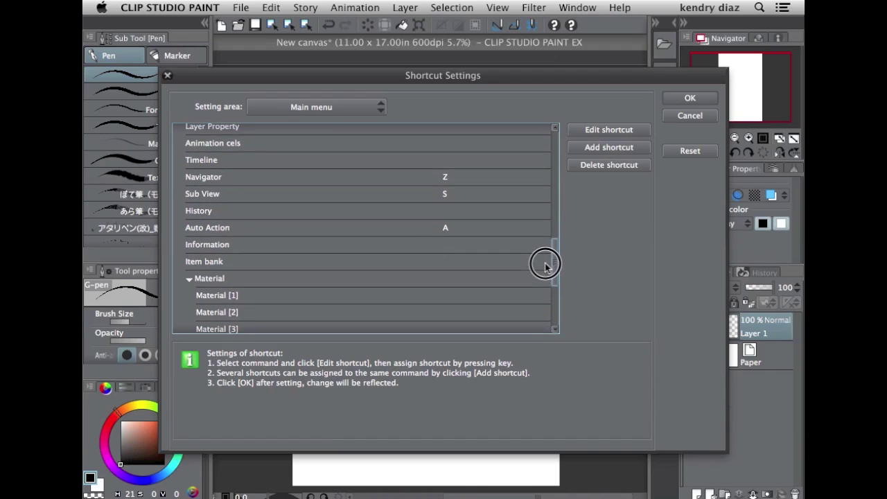
click(210, 198)
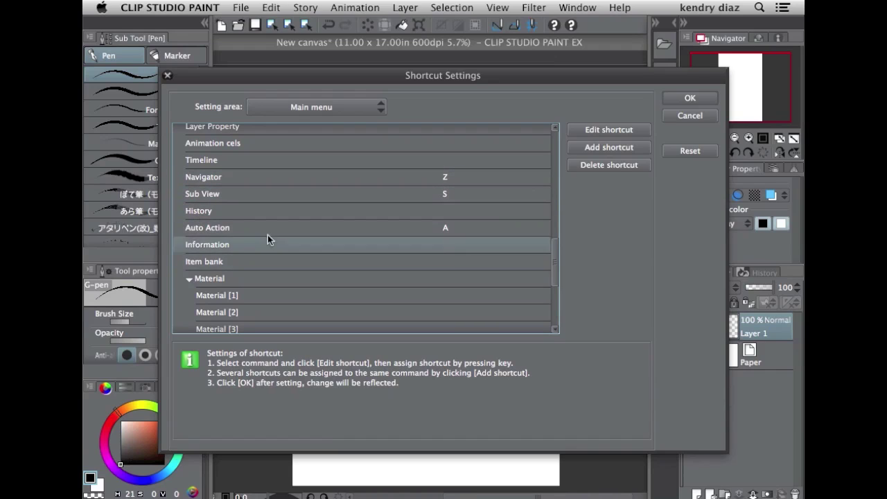
drag(553, 252, 547, 294)
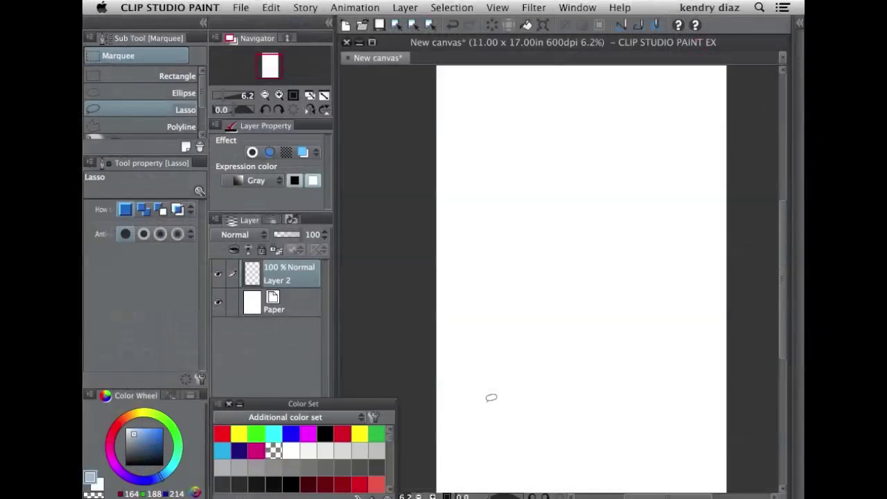